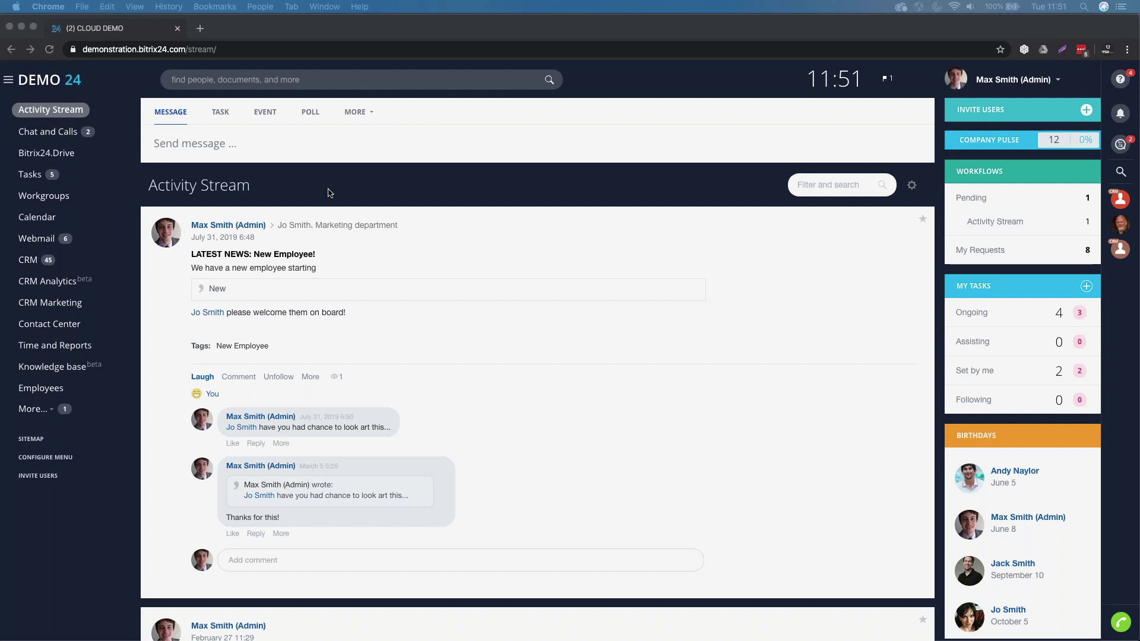
Bring the browser to the front and briefly expand, then collapse, the extra portal sections
{"action": "left_click", "coordinate": [329, 193]}
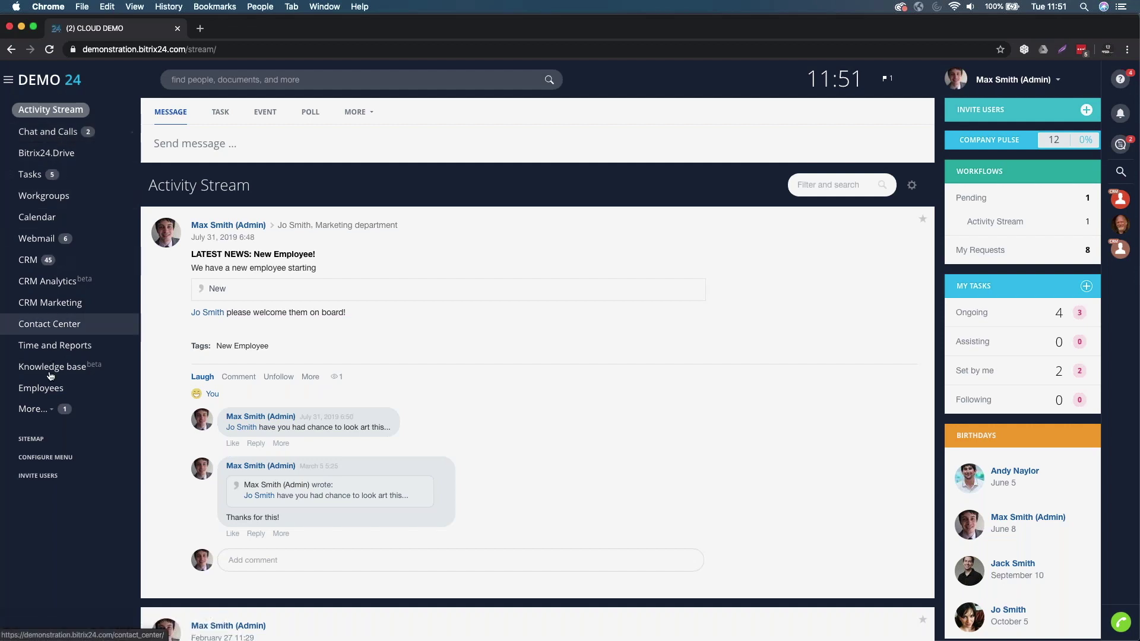
{"action": "left_click", "coordinate": [36, 409]}
{"action": "left_click", "coordinate": [69, 413]}
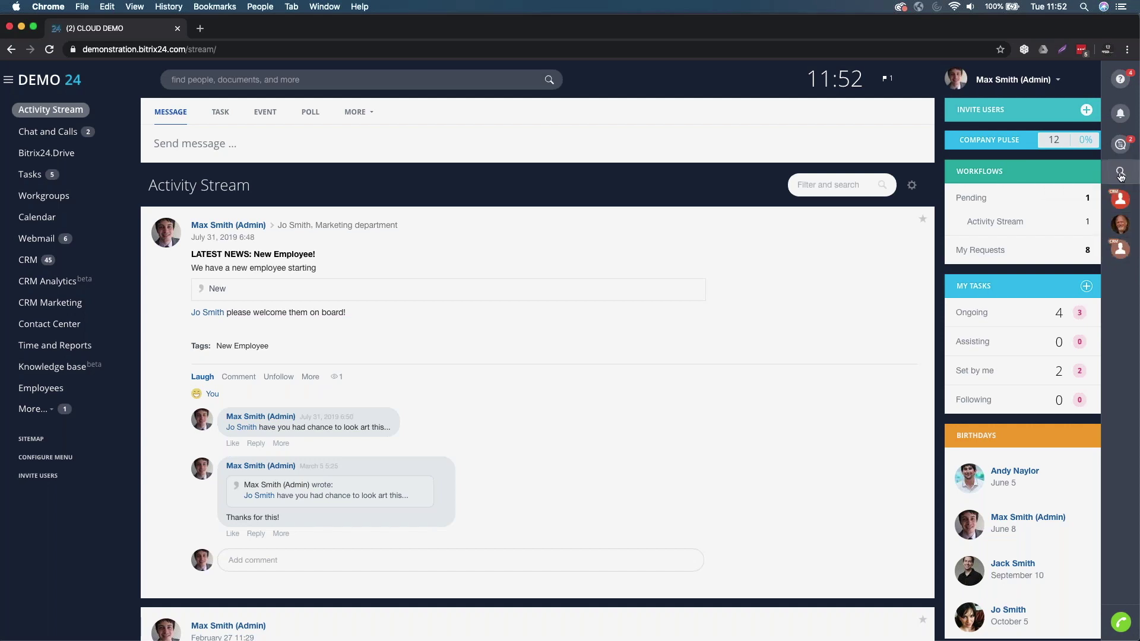
In the messenger, search for the colleague by name and open their one-to-one chat
{"action": "left_click", "coordinate": [1120, 173]}
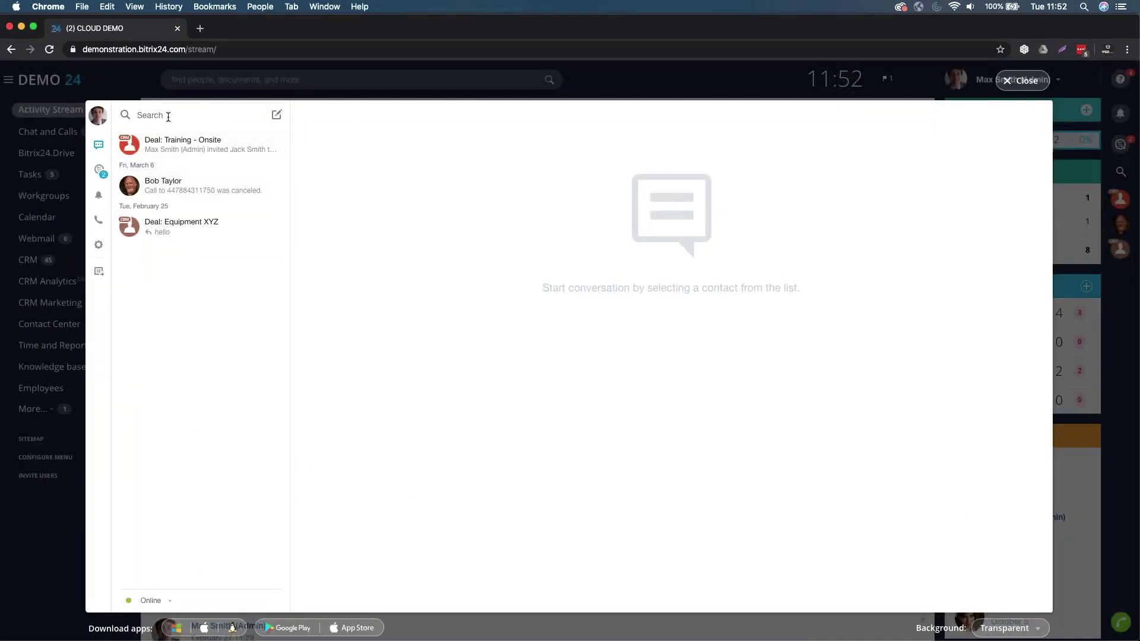
{"action": "left_click", "coordinate": [168, 115]}
{"action": "type", "text": "laura"}
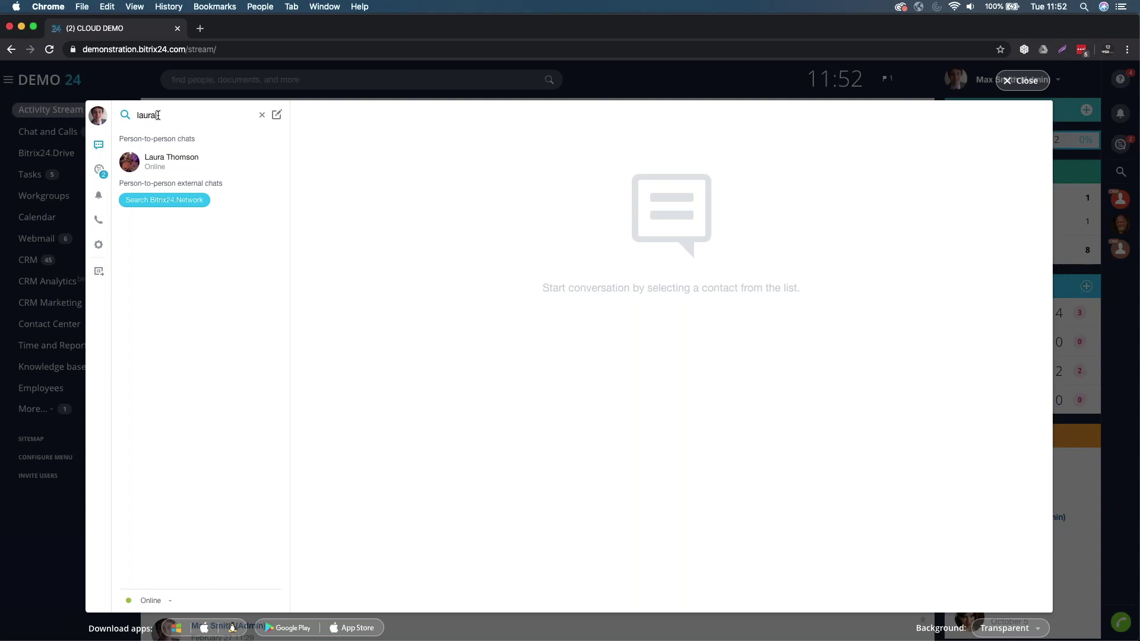
{"action": "left_click", "coordinate": [166, 162]}
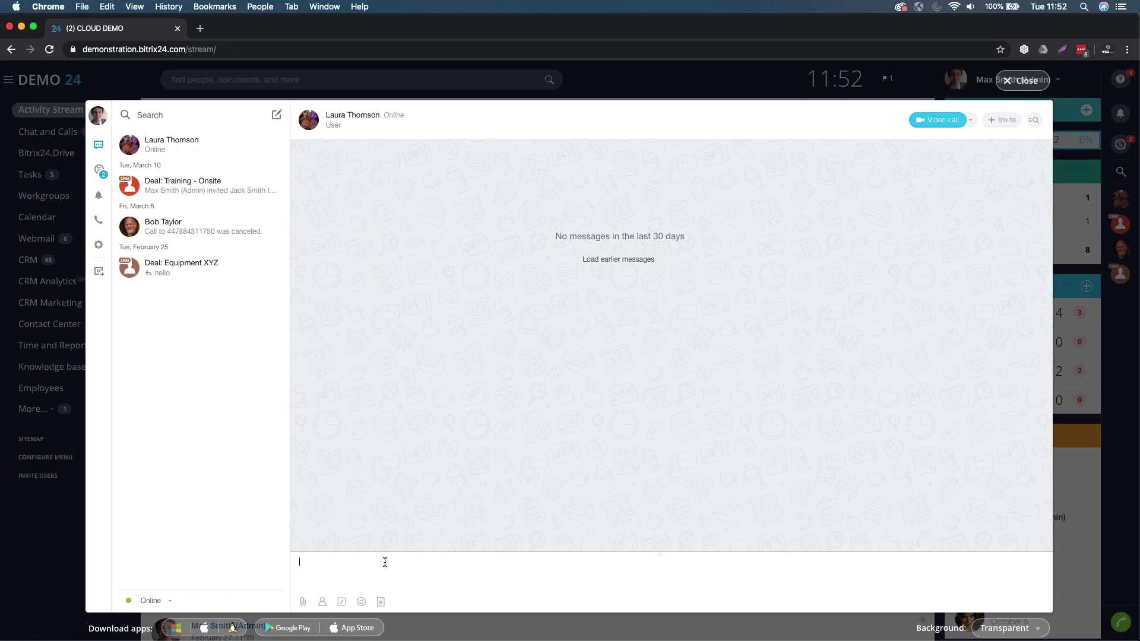
Send the colleague a greeting, then the message 'I'm good thanks, please give me a call'
{"action": "type", "text": "Hi Laura, how is today going?"}
{"action": "key", "text": "Return"}
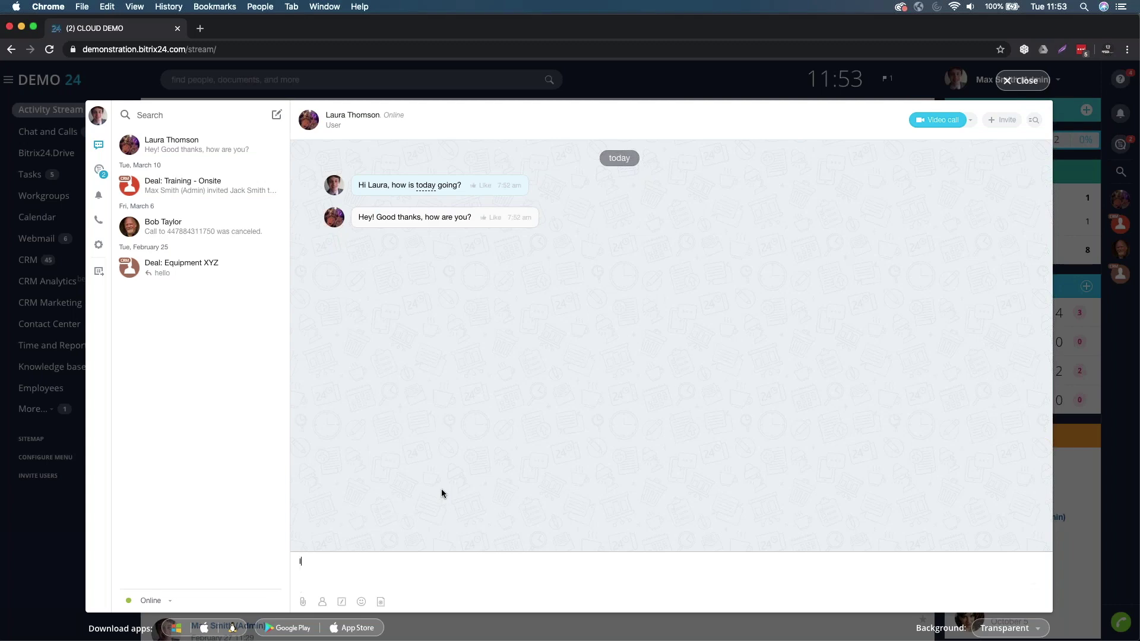
{"action": "type", "text": "I'm good thanks, please give me a call"}
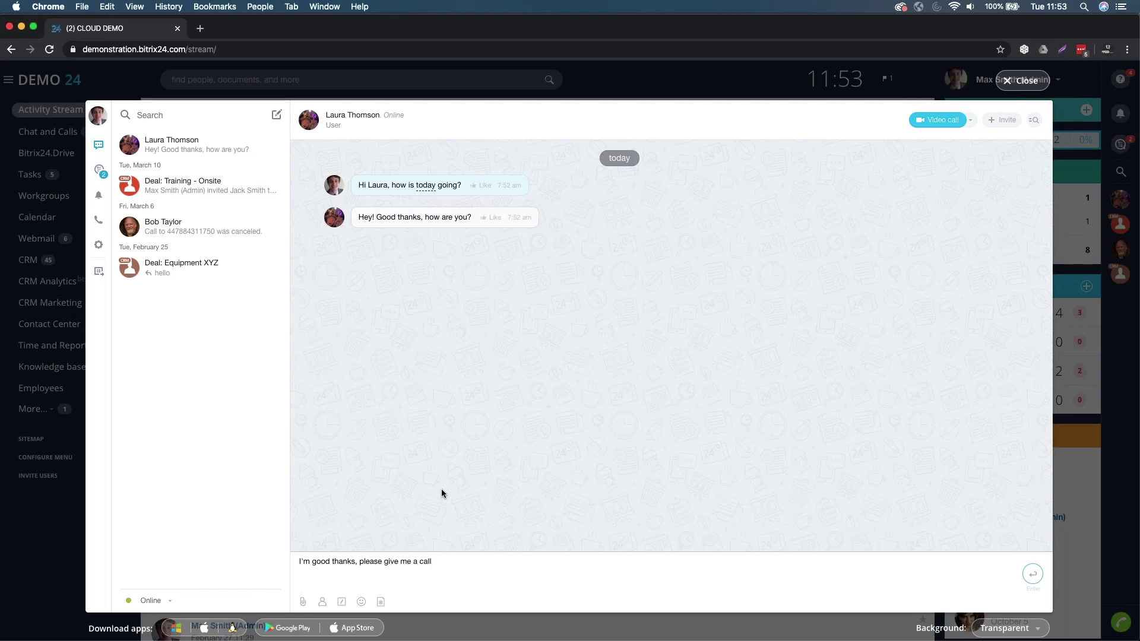
{"action": "key", "text": "Return"}
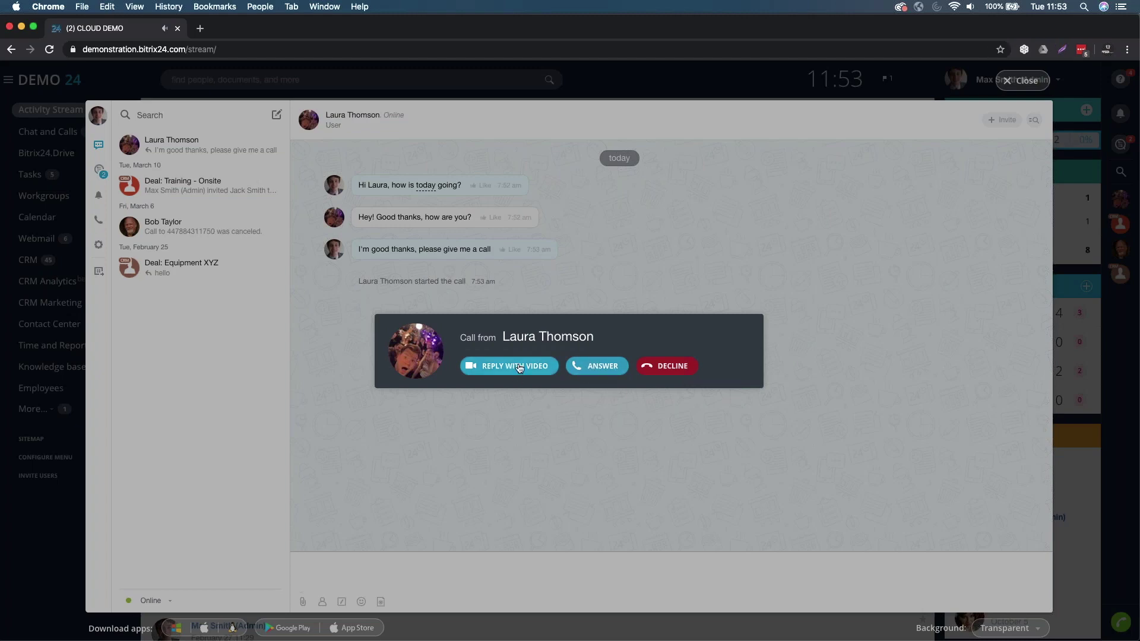
Answer the colleague's voice call, dismiss the invite list without adding anyone, then hang up
{"action": "left_click", "coordinate": [603, 372]}
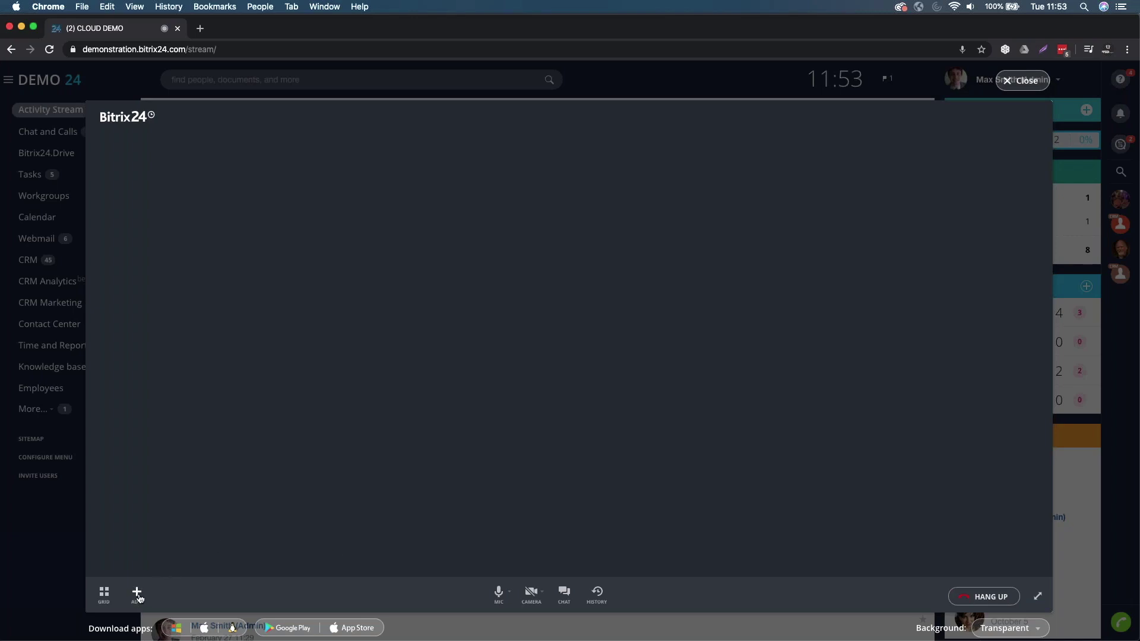
{"action": "left_click", "coordinate": [137, 594]}
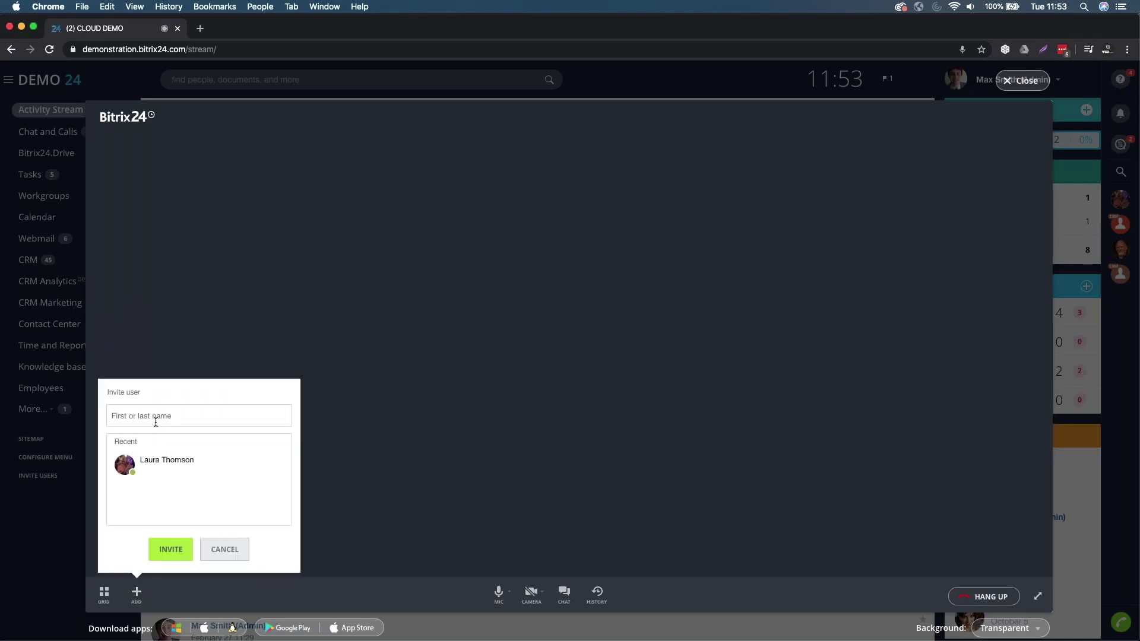
{"action": "left_click", "coordinate": [236, 555]}
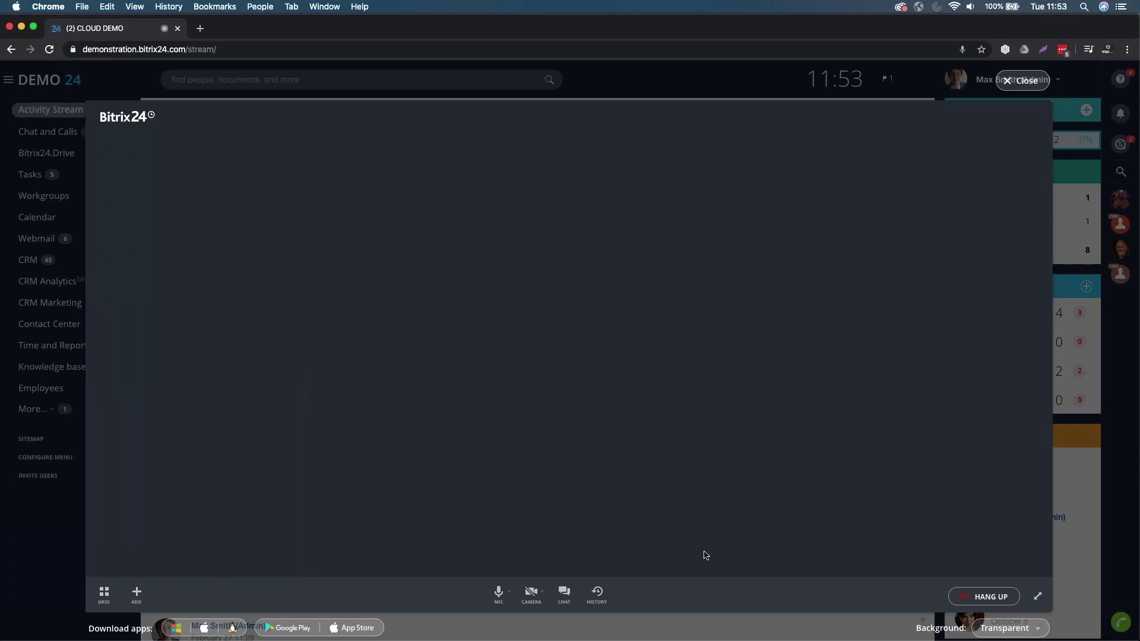
{"action": "left_click", "coordinate": [991, 597]}
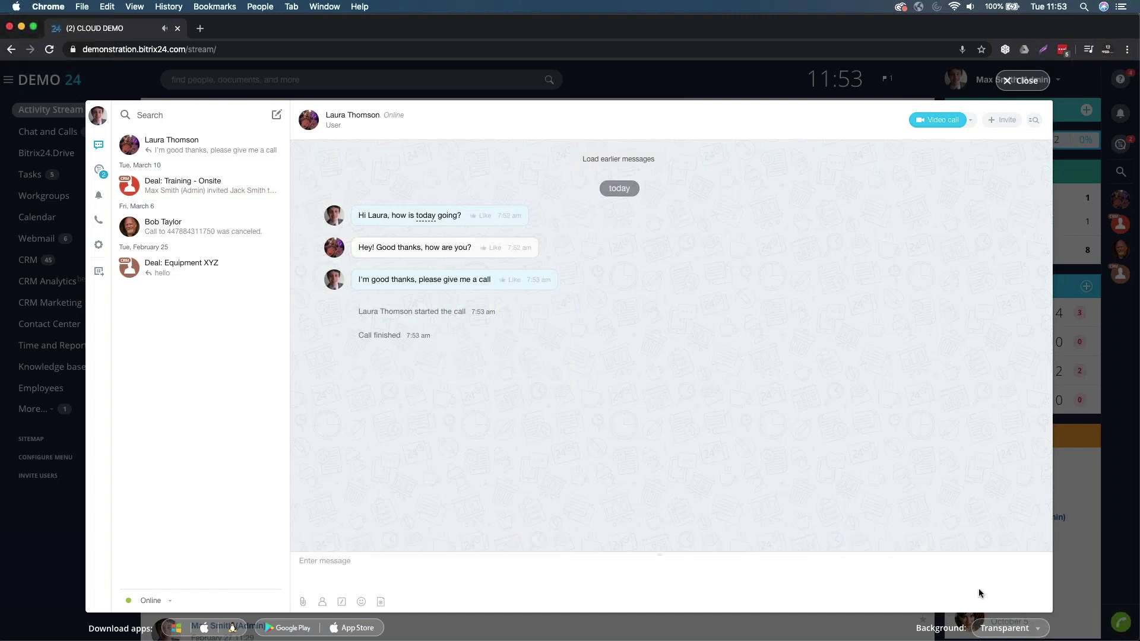
{"action": "left_click", "coordinate": [368, 566]}
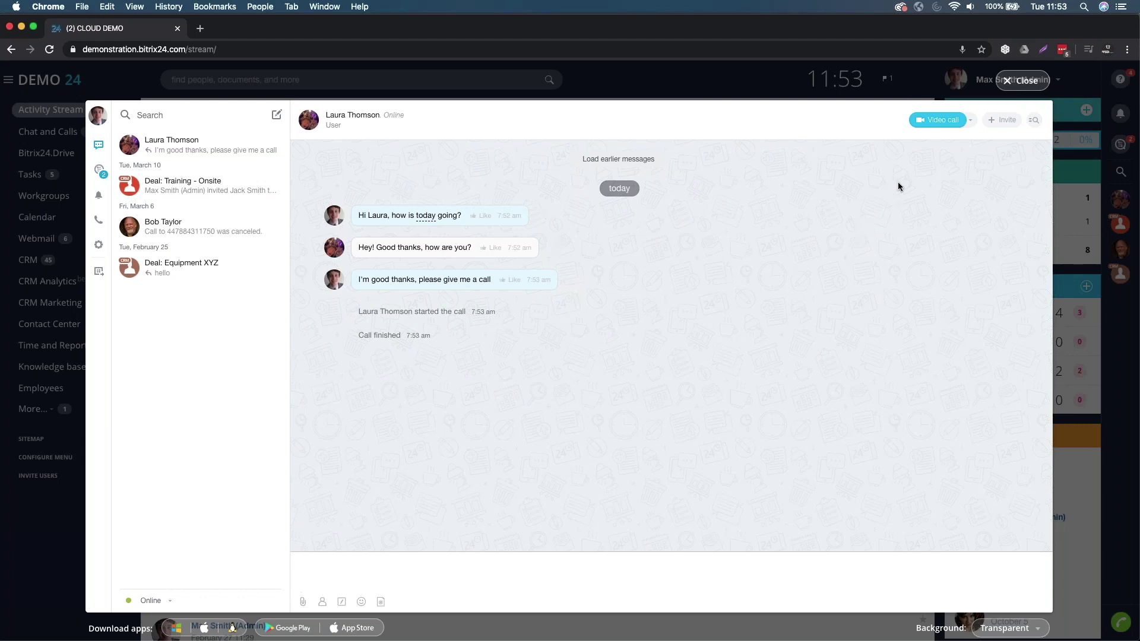
Hold a video call with the colleague in grid view, dismiss the invite list, then close it
{"action": "left_click", "coordinate": [937, 122]}
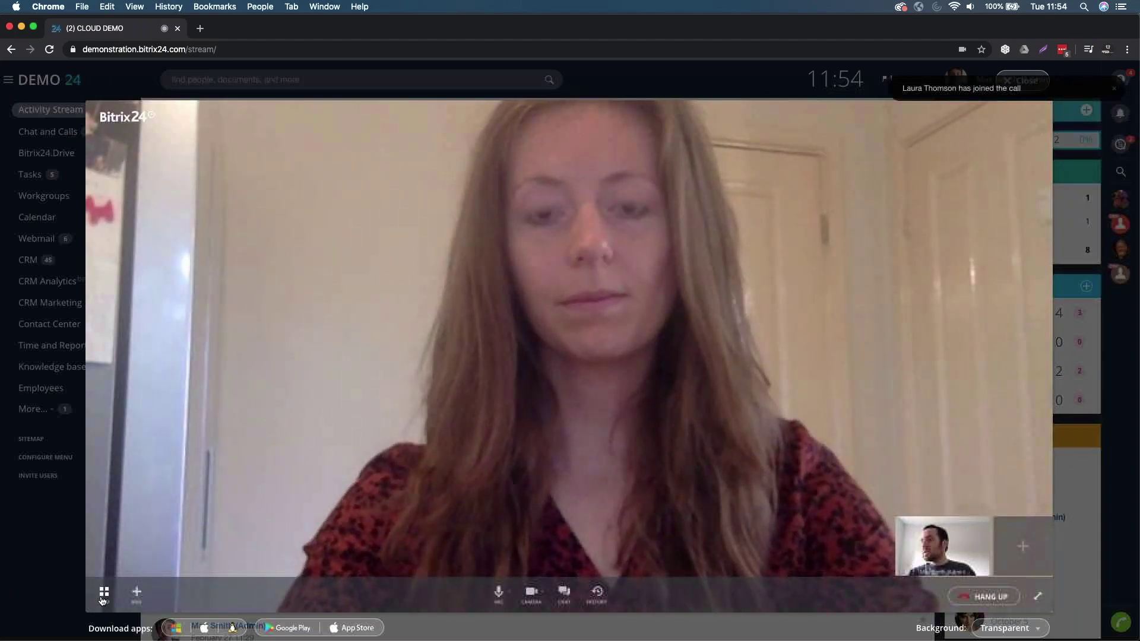
{"action": "left_click", "coordinate": [104, 594]}
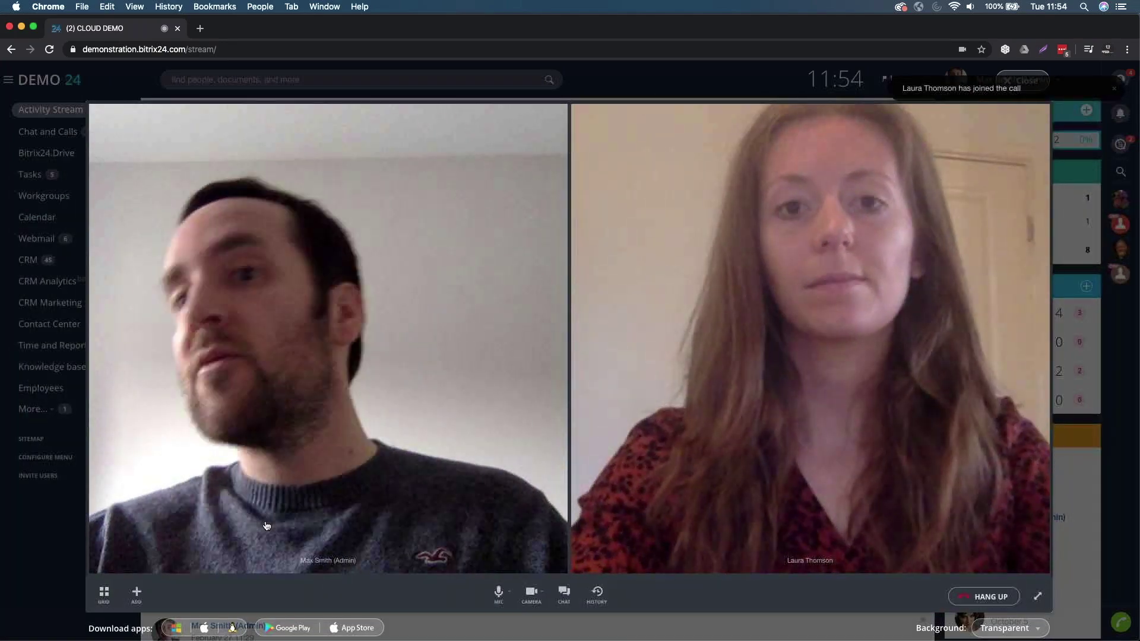
{"action": "left_click", "coordinate": [137, 593]}
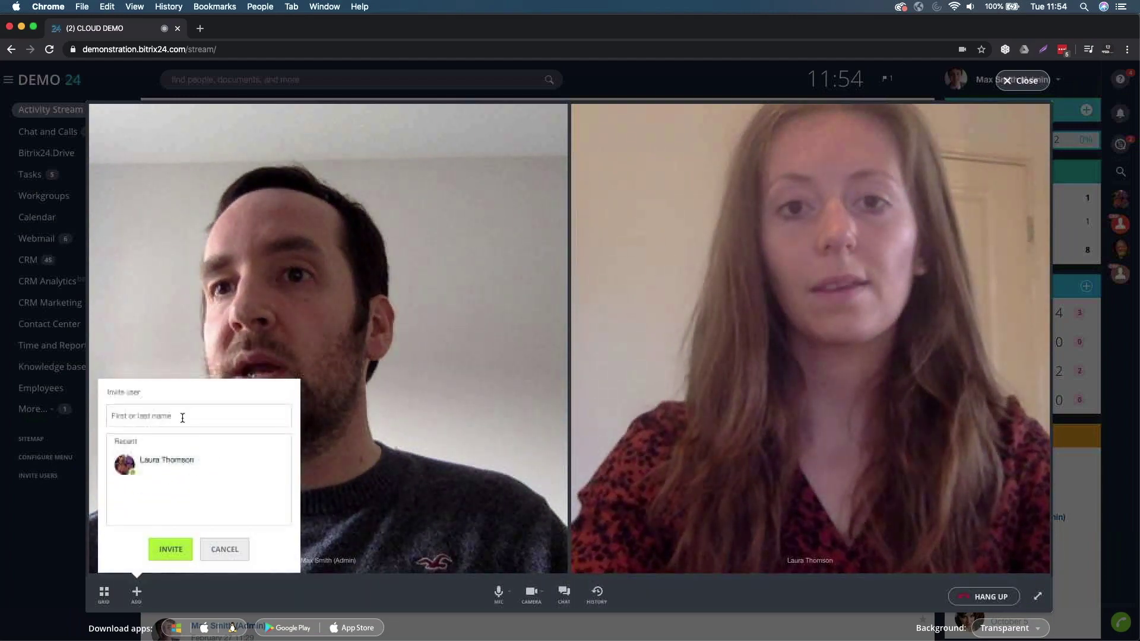
{"action": "left_click", "coordinate": [228, 550]}
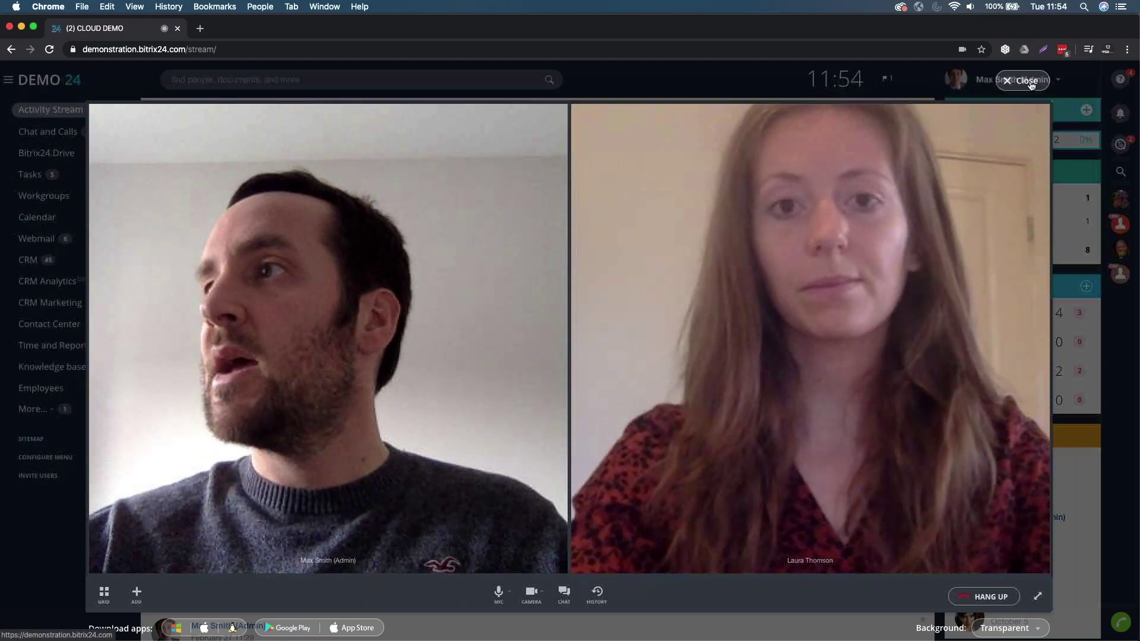
{"action": "left_click", "coordinate": [1027, 82]}
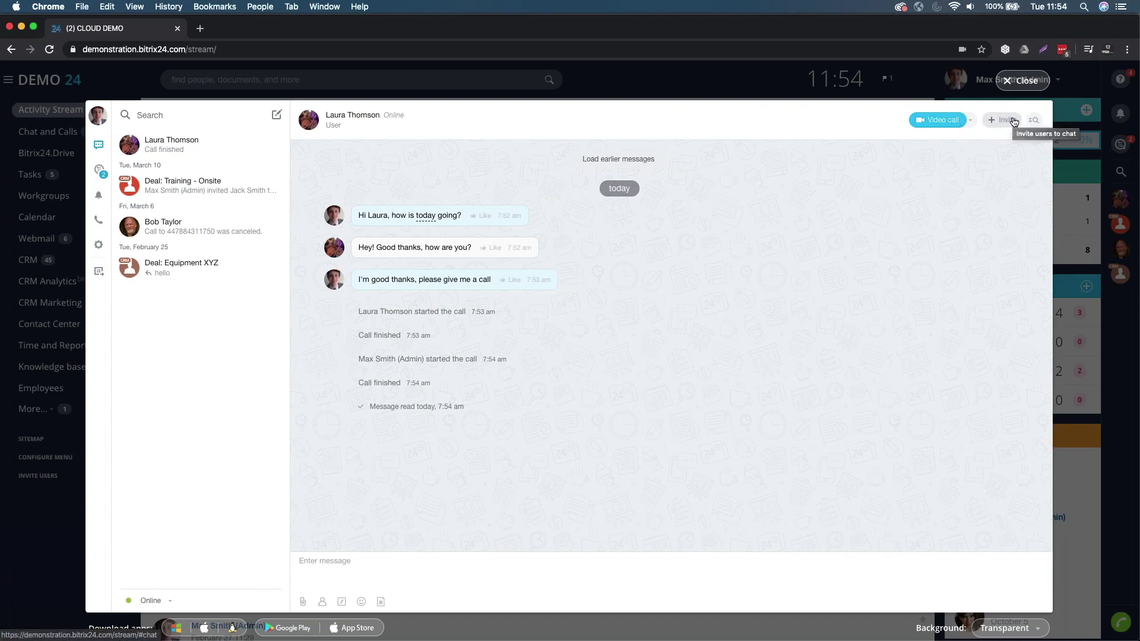
Invite two more colleagues into the conversation, making it a group chat
{"action": "left_click", "coordinate": [1007, 123]}
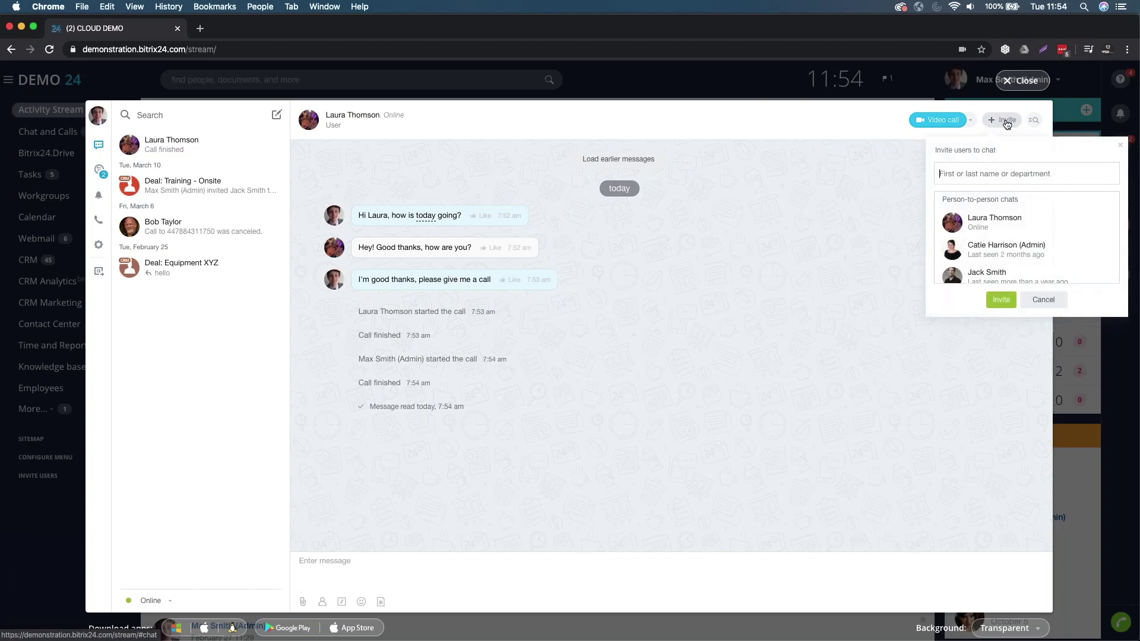
{"action": "left_click", "coordinate": [996, 256]}
{"action": "left_click", "coordinate": [996, 275]}
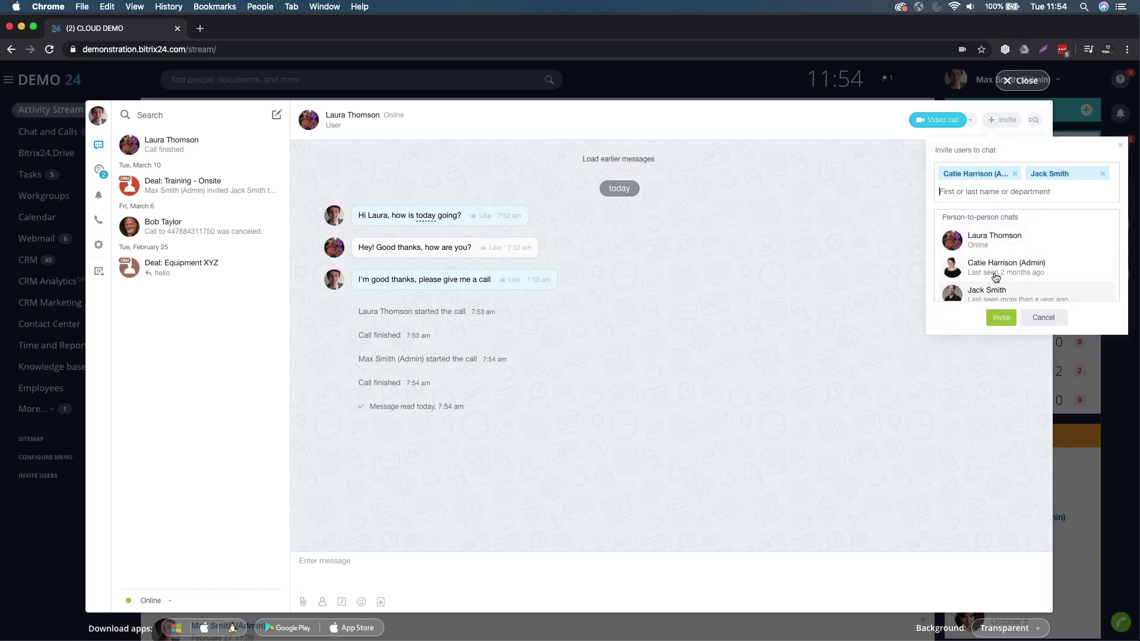
{"action": "left_click", "coordinate": [1002, 318]}
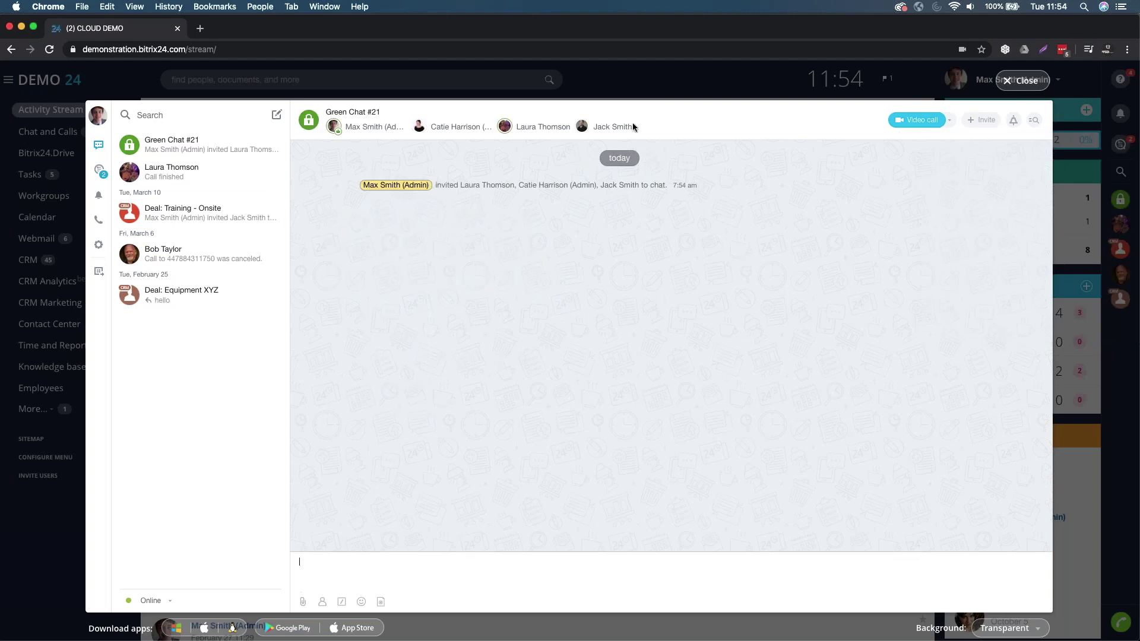
Rename the group chat to 'Sales Meeting'
{"action": "left_click", "coordinate": [350, 111]}
{"action": "key", "text": "super+a"}
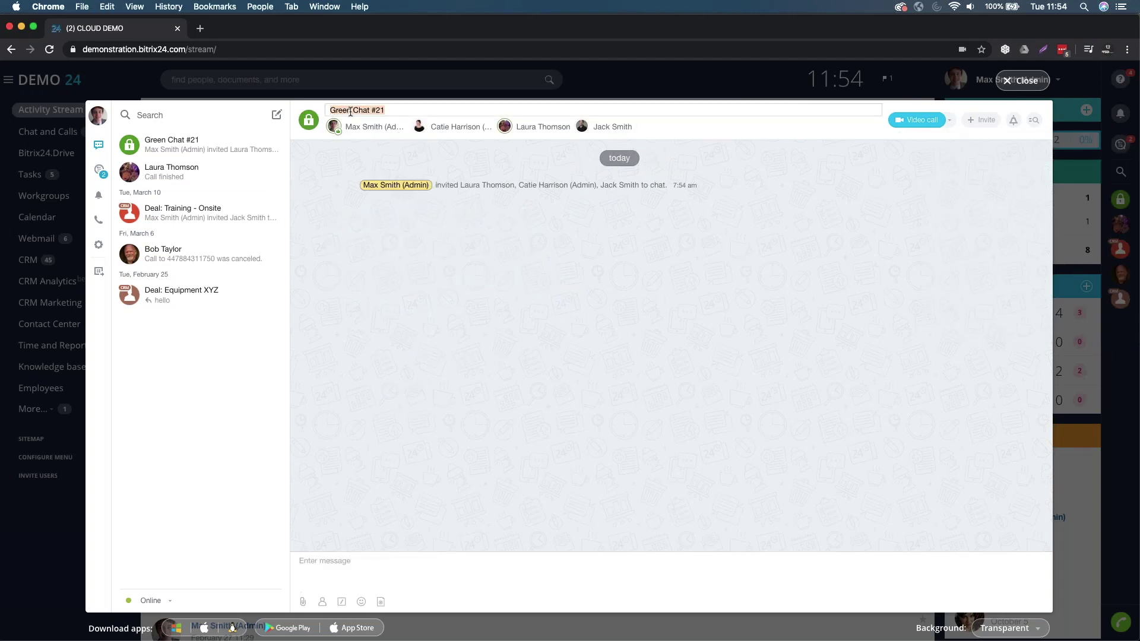
{"action": "type", "text": "Sales Meeting"}
{"action": "key", "text": "Return"}
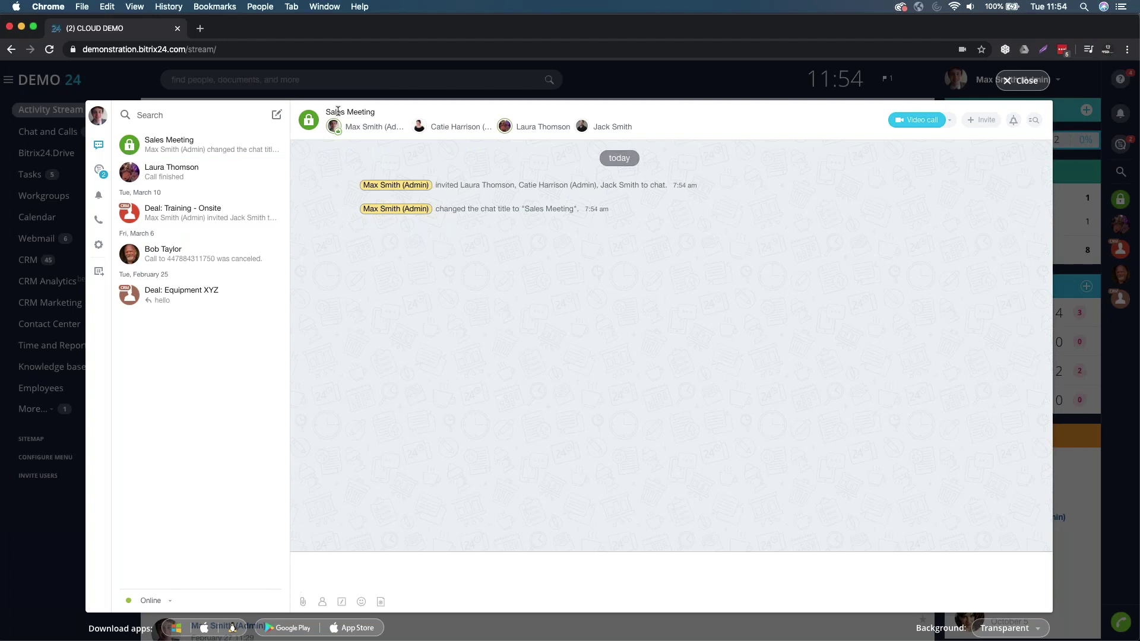
Set GoldenGateBridge.jpg from the Desktop as the Sales Meeting chat's icon
{"action": "left_click", "coordinate": [308, 126]}
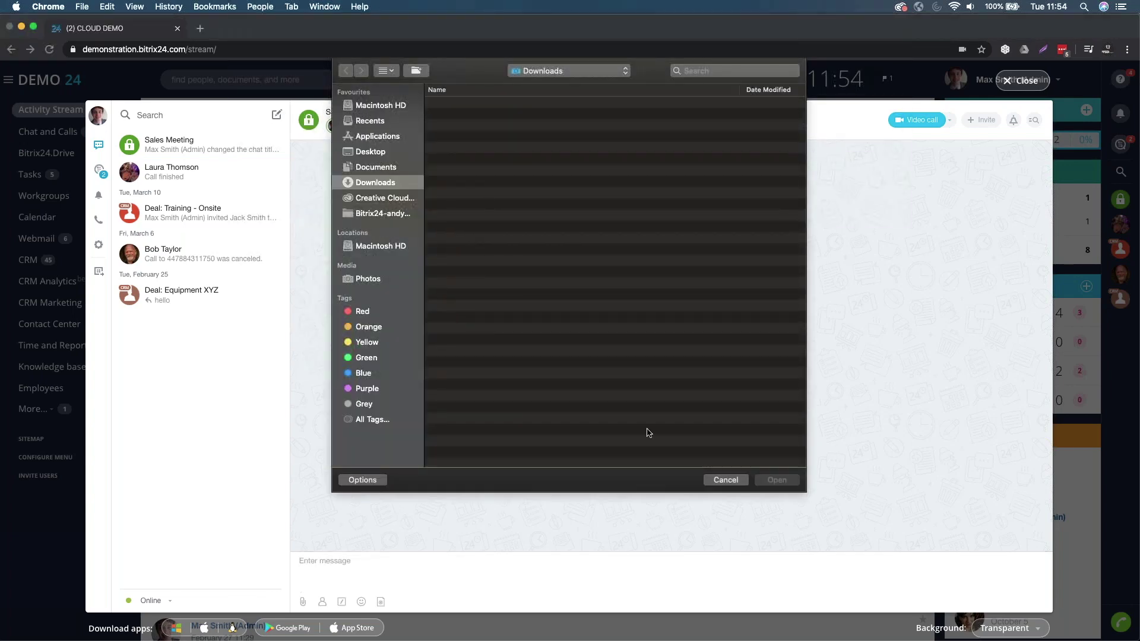
{"action": "left_click", "coordinate": [725, 479]}
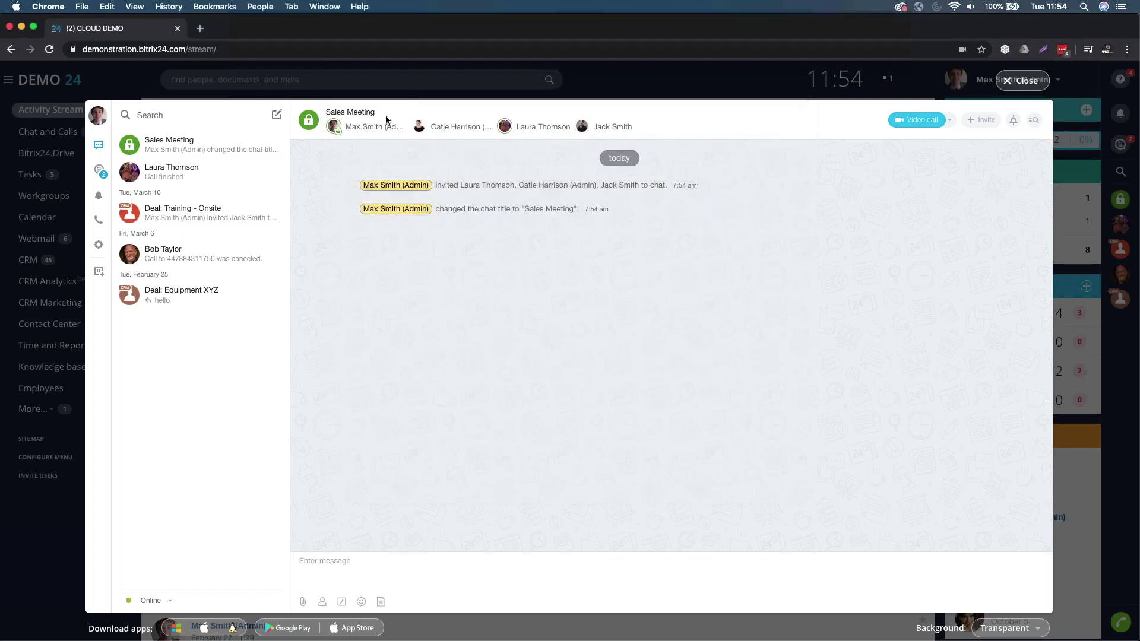
{"action": "left_click", "coordinate": [307, 119]}
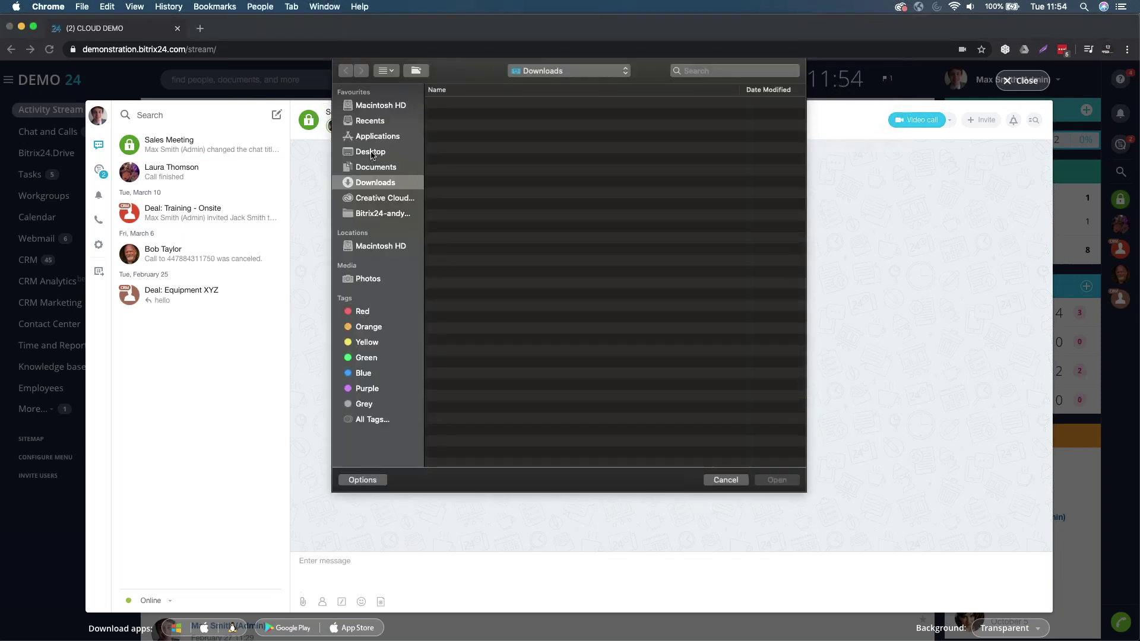
{"action": "left_click", "coordinate": [373, 153]}
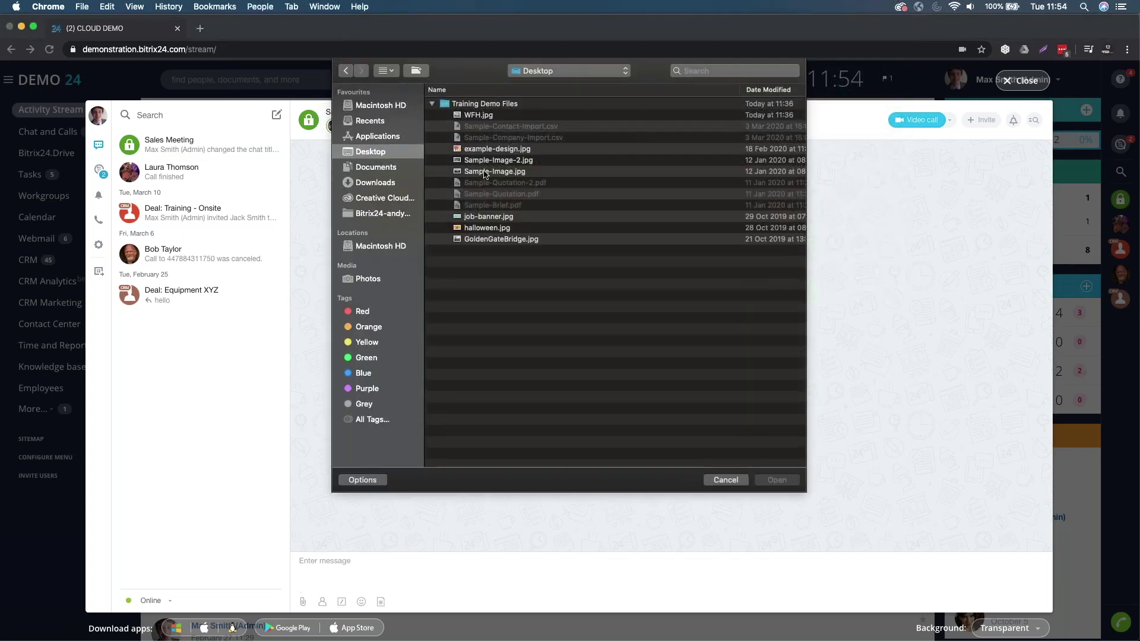
{"action": "left_click", "coordinate": [481, 227]}
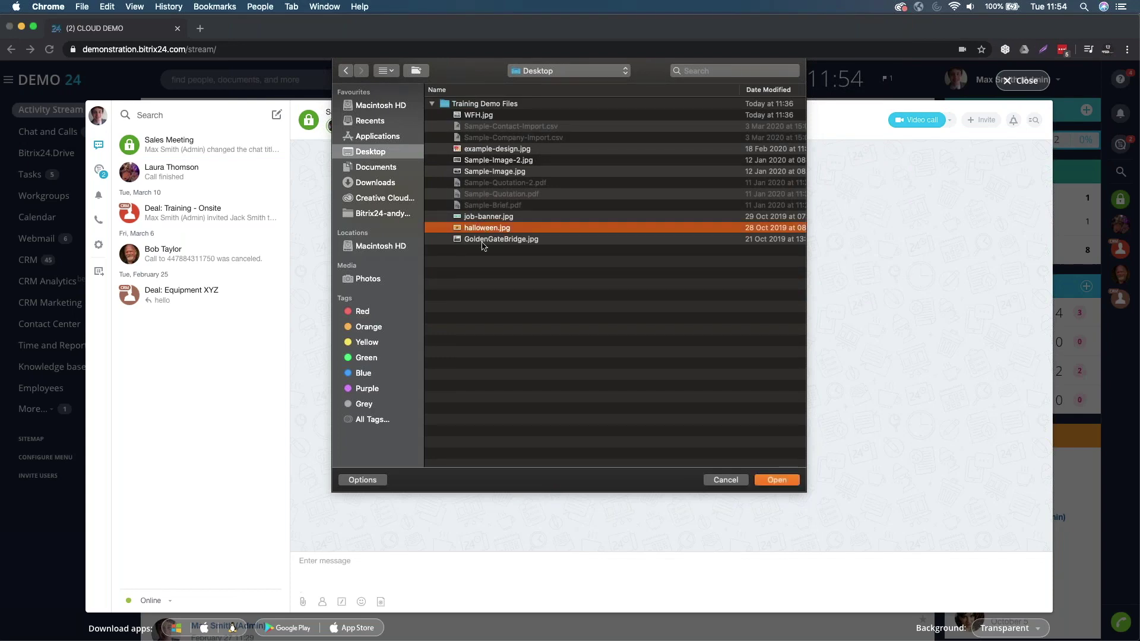
{"action": "left_click", "coordinate": [482, 239]}
{"action": "left_click", "coordinate": [789, 480]}
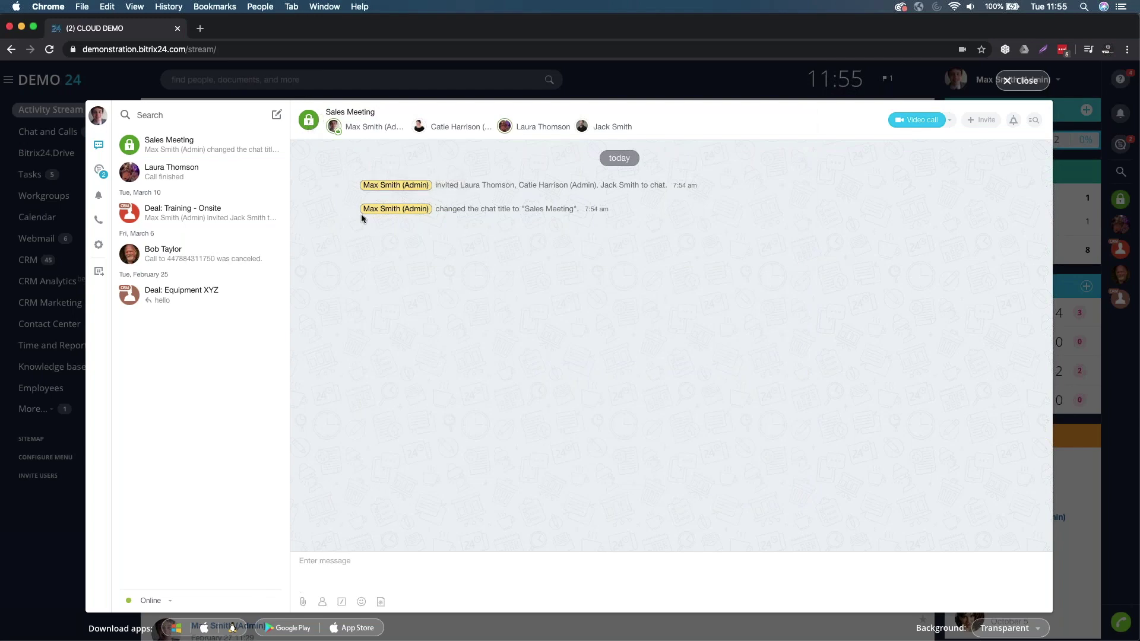
{"action": "left_click", "coordinate": [379, 567]}
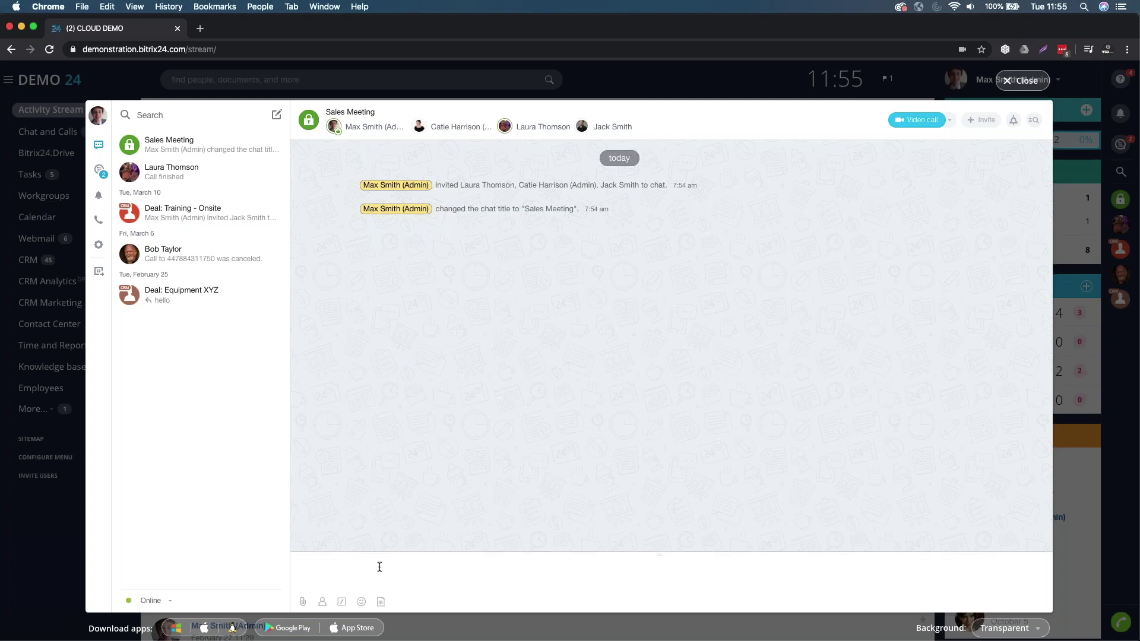
Ask 'How are todays sales going?' in the Sales Meeting chat and await the reply
{"action": "type", "text": "Hi"}
{"action": "key", "text": "BackSpace"}
{"action": "key", "text": "BackSpace"}
{"action": "type", "text": "How are todays "}
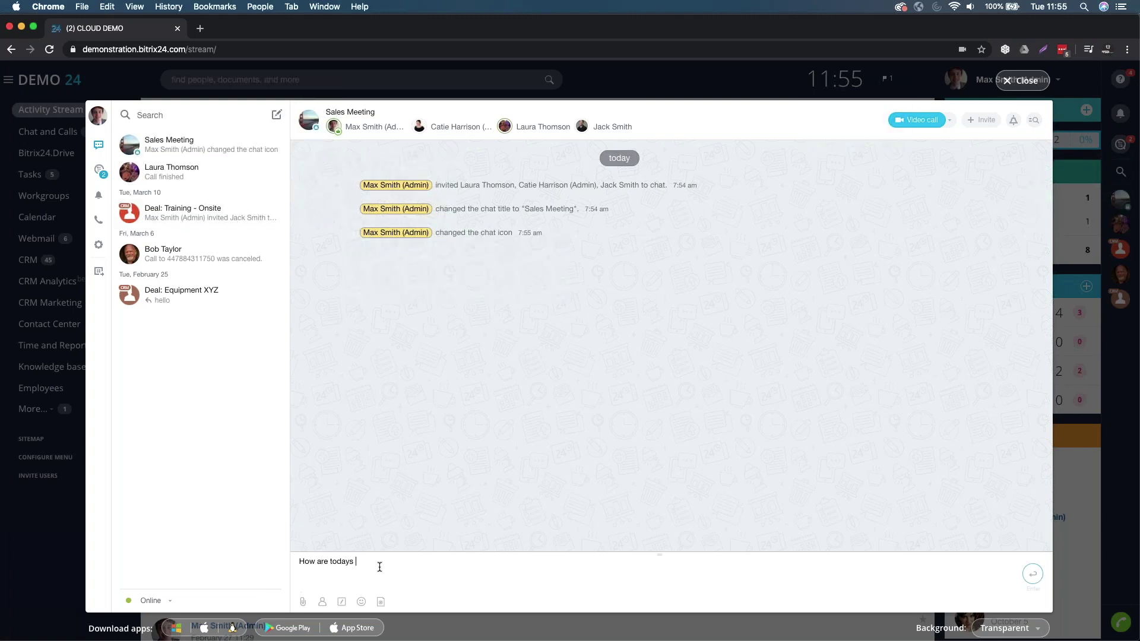
{"action": "type", "text": "sales going?"}
{"action": "key", "text": "Return"}
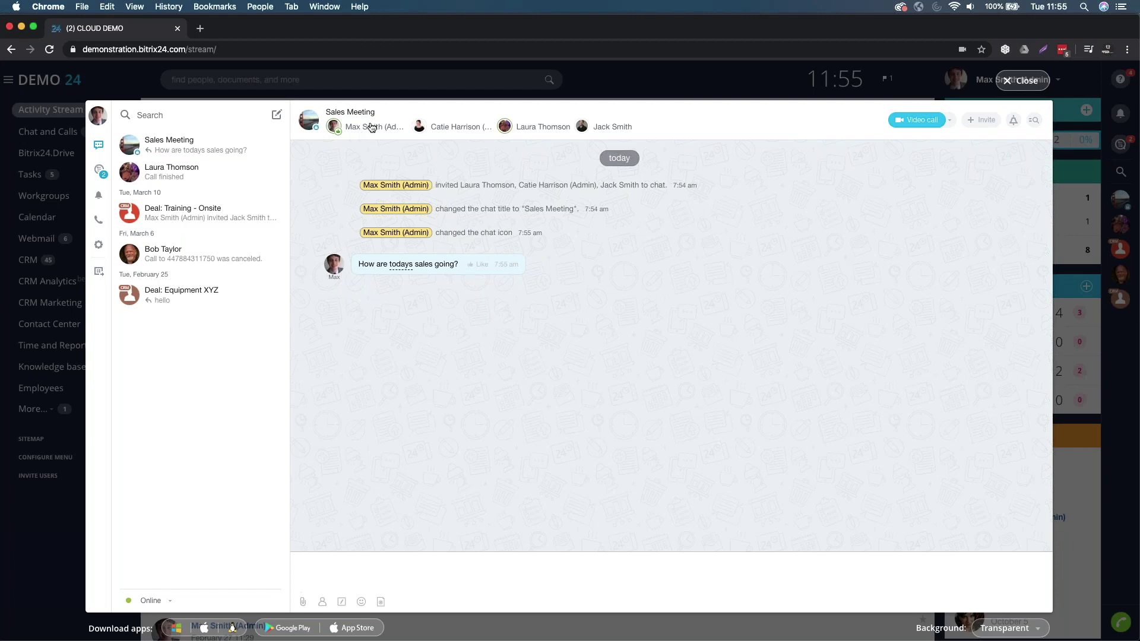
{"action": "left_click", "coordinate": [918, 124]}
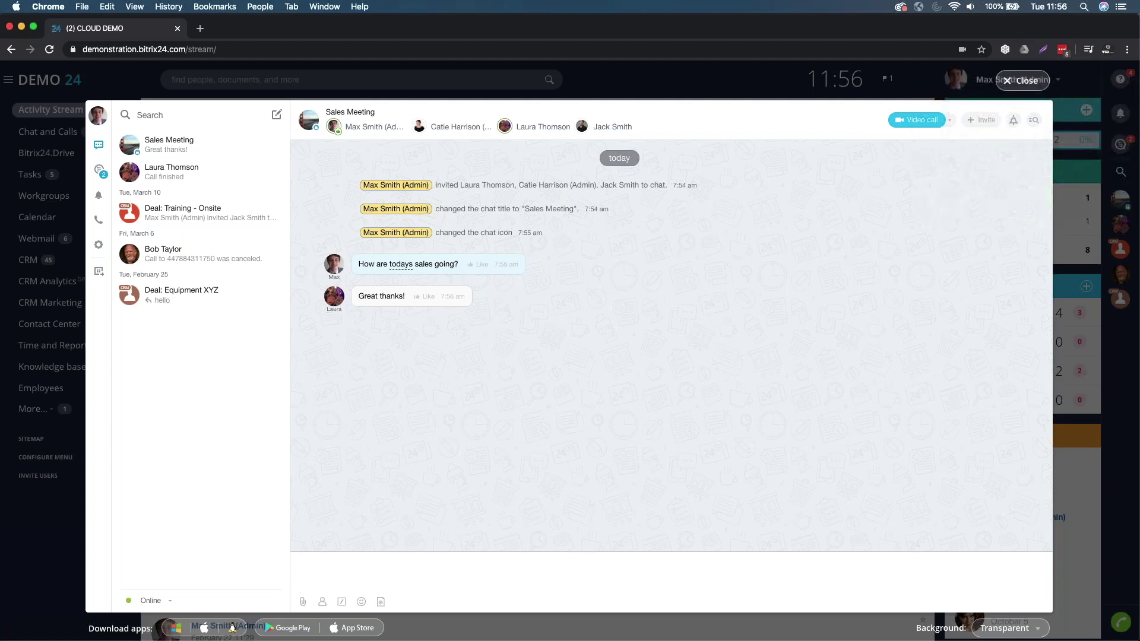
{"action": "left_click", "coordinate": [1036, 127]}
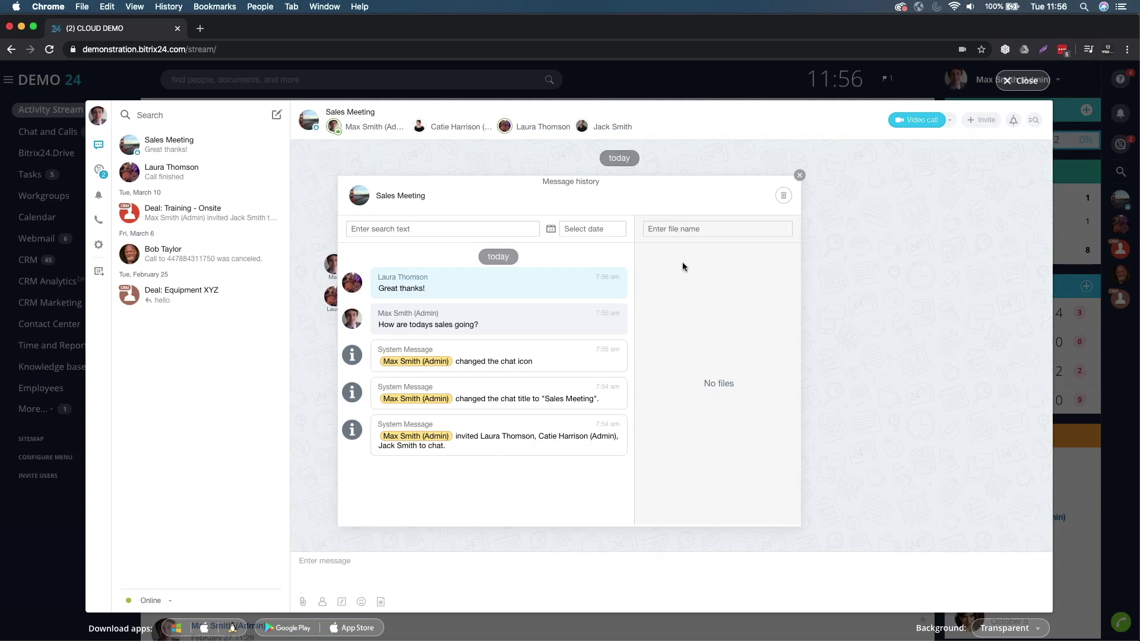
{"action": "left_click", "coordinate": [799, 176]}
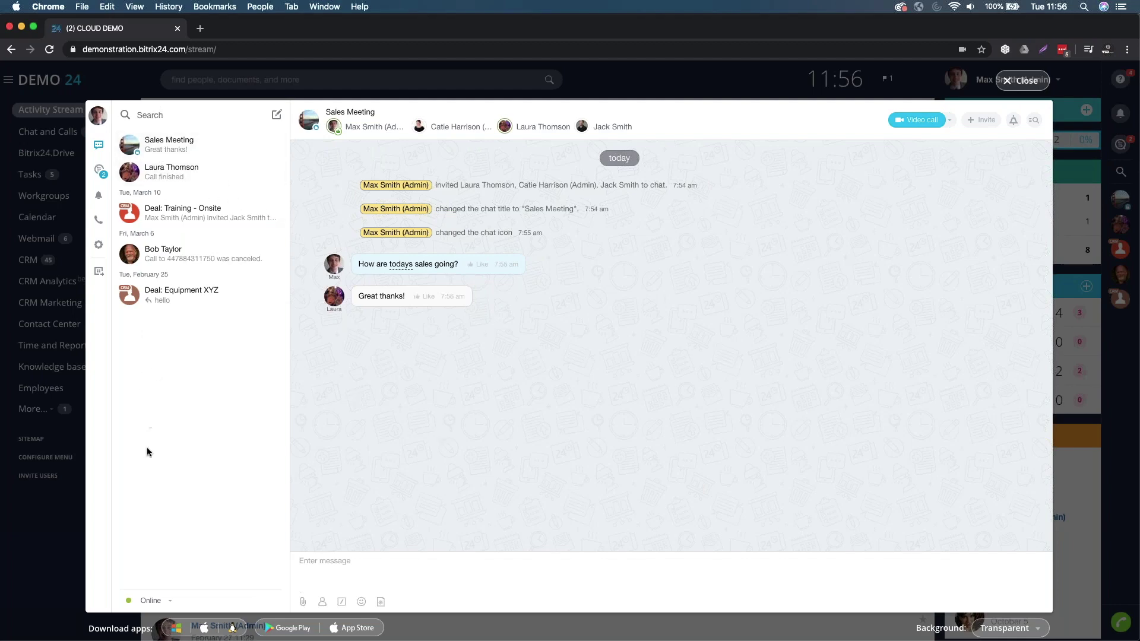
Search chats for 'sales meeting', then close the messenger window
{"action": "left_click", "coordinate": [163, 115]}
{"action": "type", "text": "sa"}
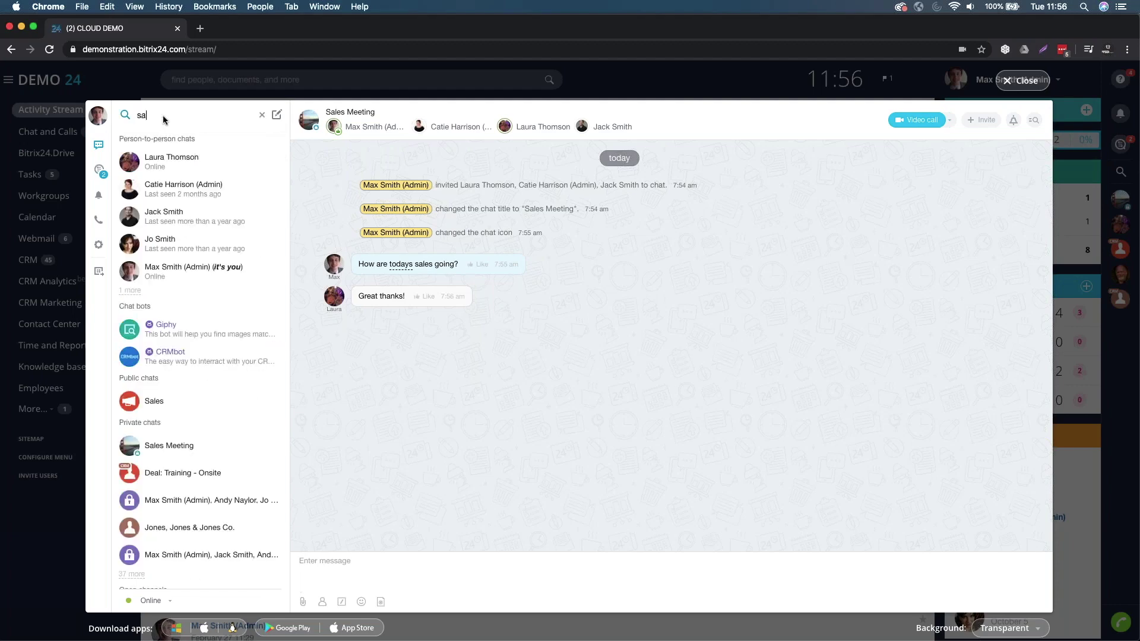
{"action": "type", "text": "les "}
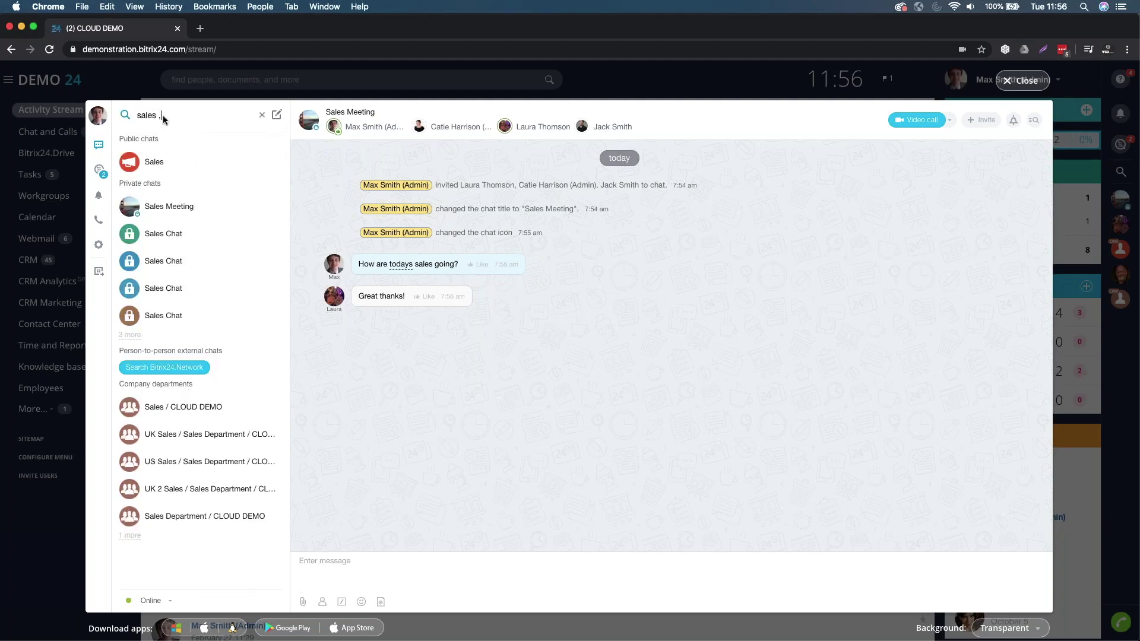
{"action": "type", "text": "meeting"}
{"action": "left_click", "coordinate": [1027, 87]}
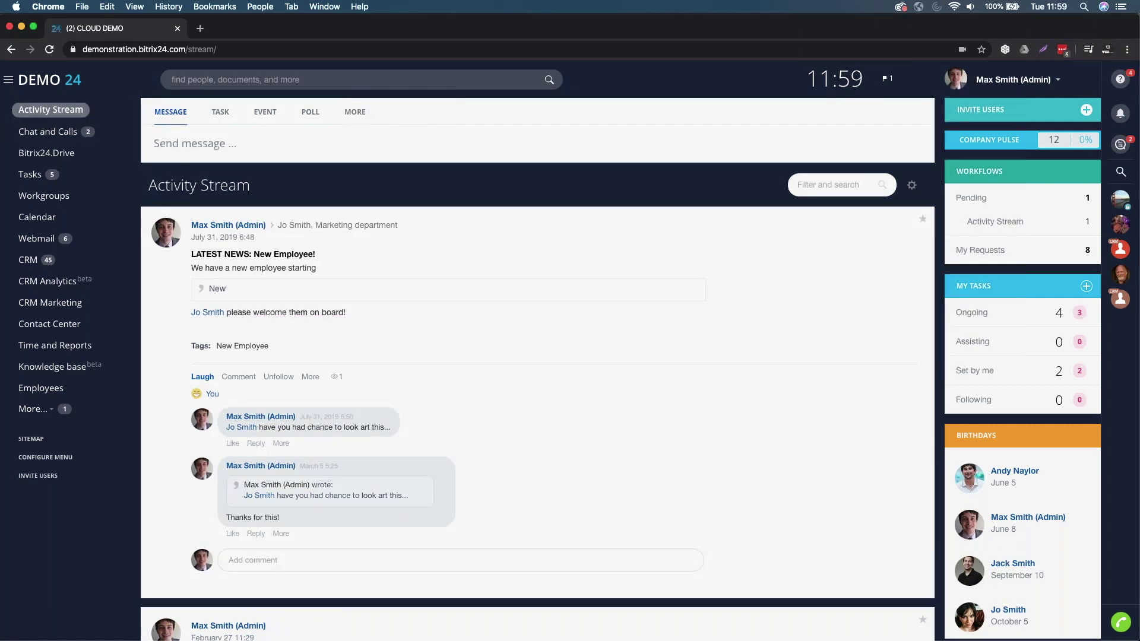
Expand the extra post types: File, Appreciation, Announcement and Workflow
{"action": "left_click", "coordinate": [355, 117]}
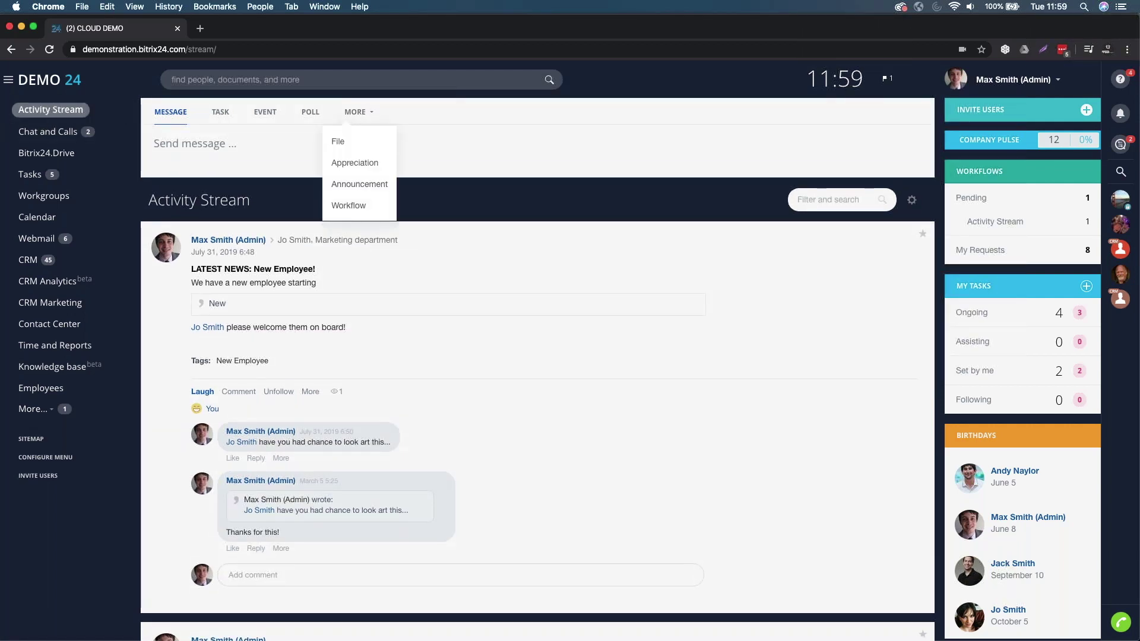
Start an announcement titled 'Top 10 Tips for Remote Working'
{"action": "left_click", "coordinate": [358, 185]}
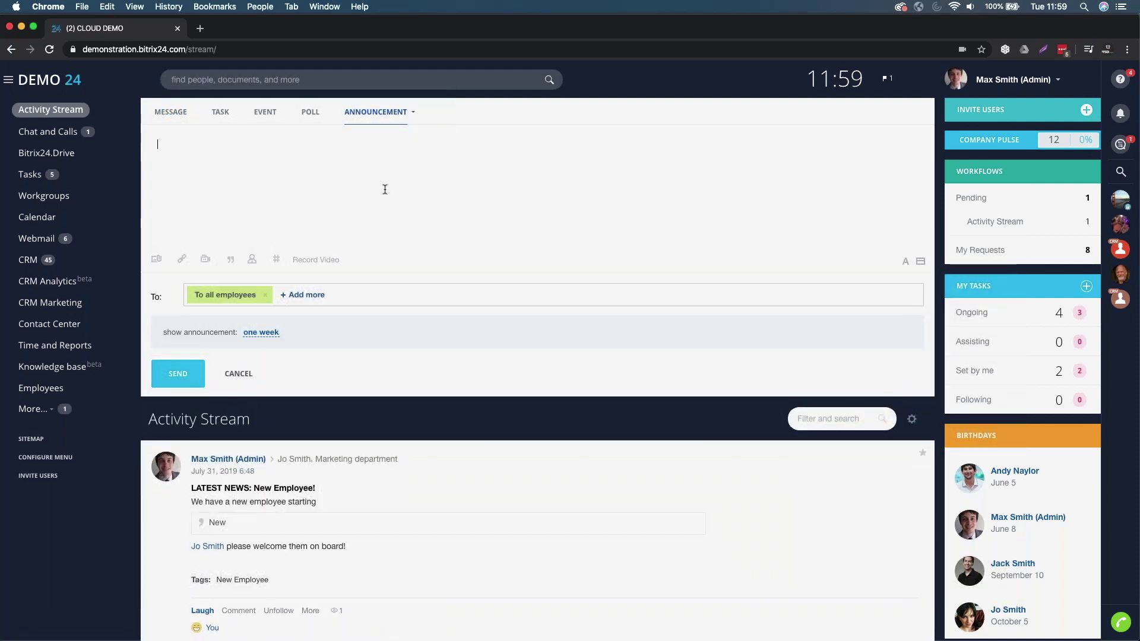
{"action": "left_click", "coordinate": [920, 263]}
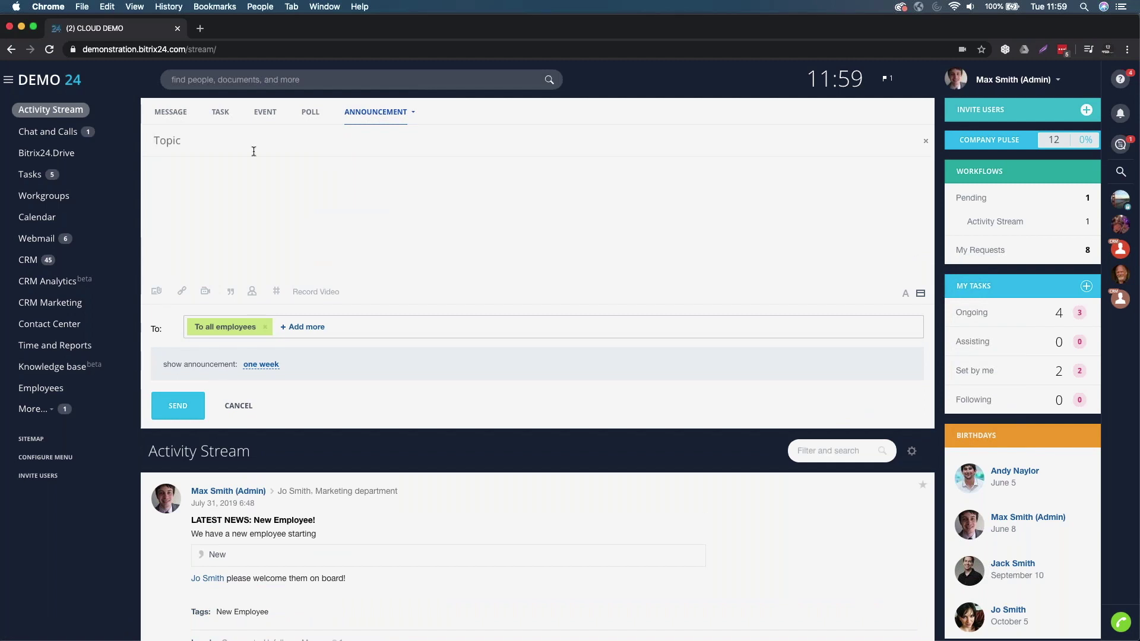
{"action": "type", "text": "Top 10 Tips for Remote Wor"}
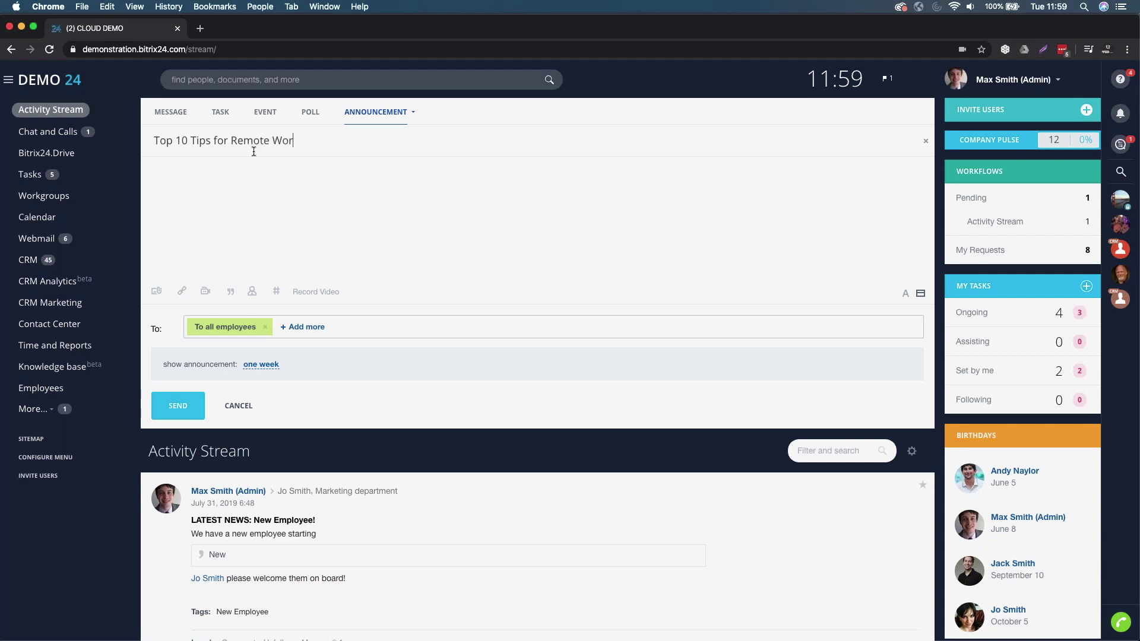
{"action": "type", "text": "king"}
Paste the ten numbered remote-working tips into the announcement body
{"action": "left_click", "coordinate": [265, 204]}
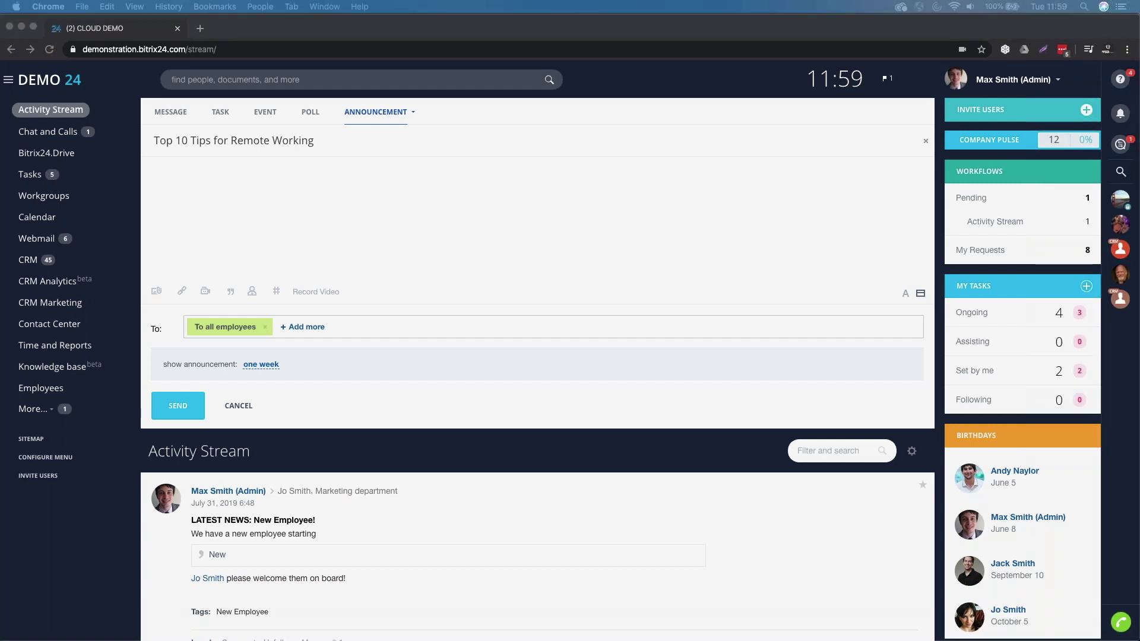
{"action": "left_click", "coordinate": [217, 199]}
{"action": "key", "text": "super+v"}
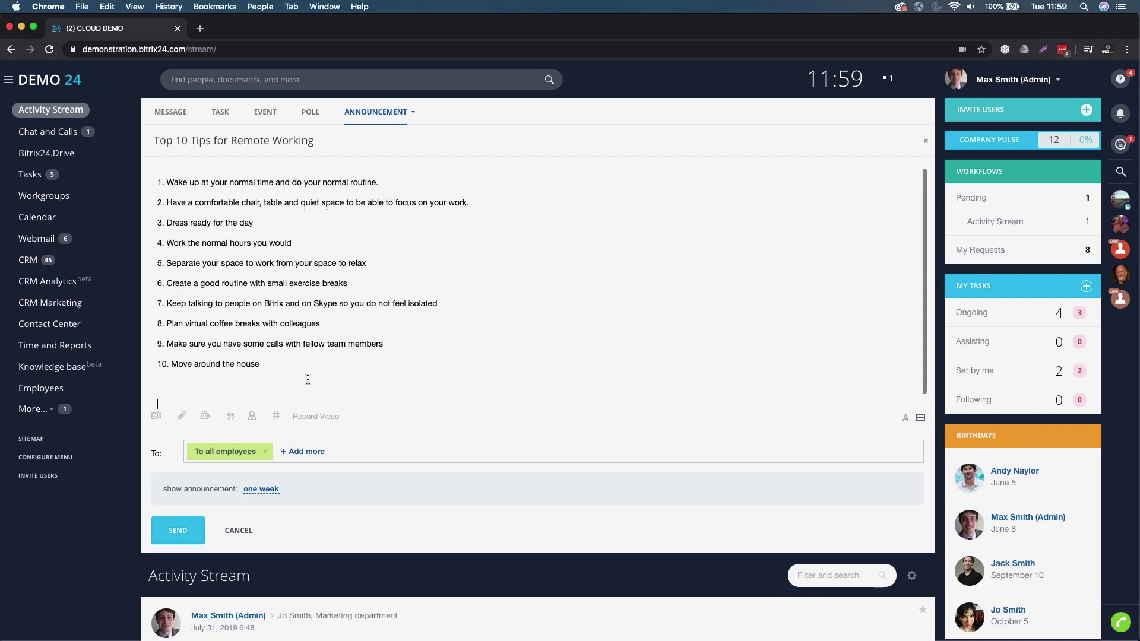
{"action": "key", "text": "Return"}
{"action": "key", "text": "Return"}
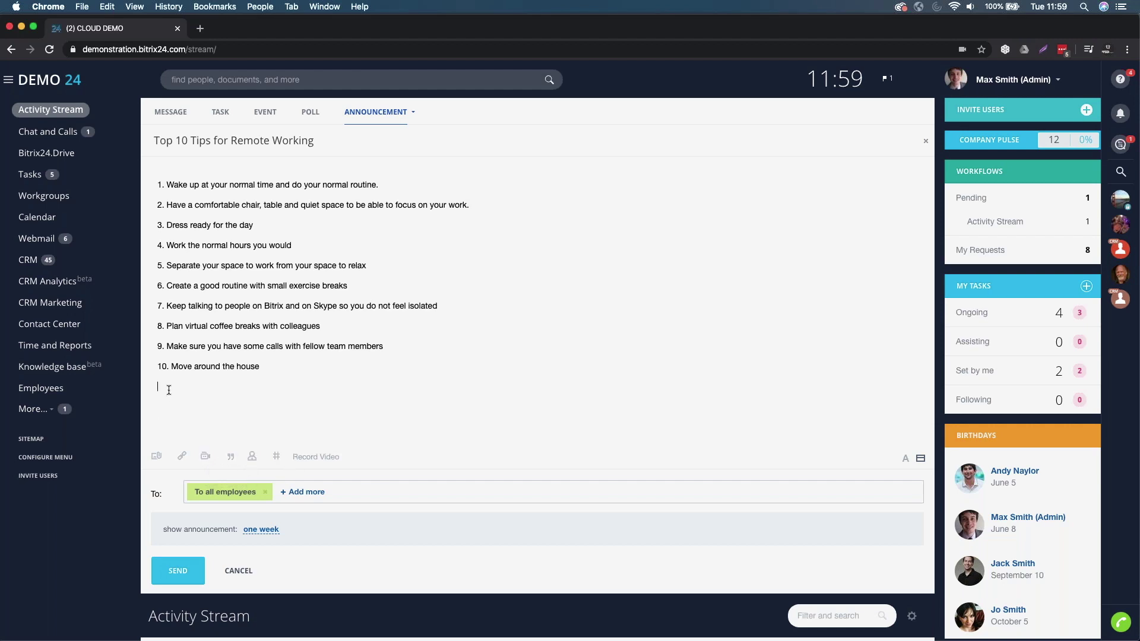
{"action": "left_click", "coordinate": [154, 457]}
Upload WFH.jpg from the computer and insert it into the announcement text
{"action": "scroll", "coordinate": [311, 519], "scroll_direction": "down", "scroll_amount": 2}
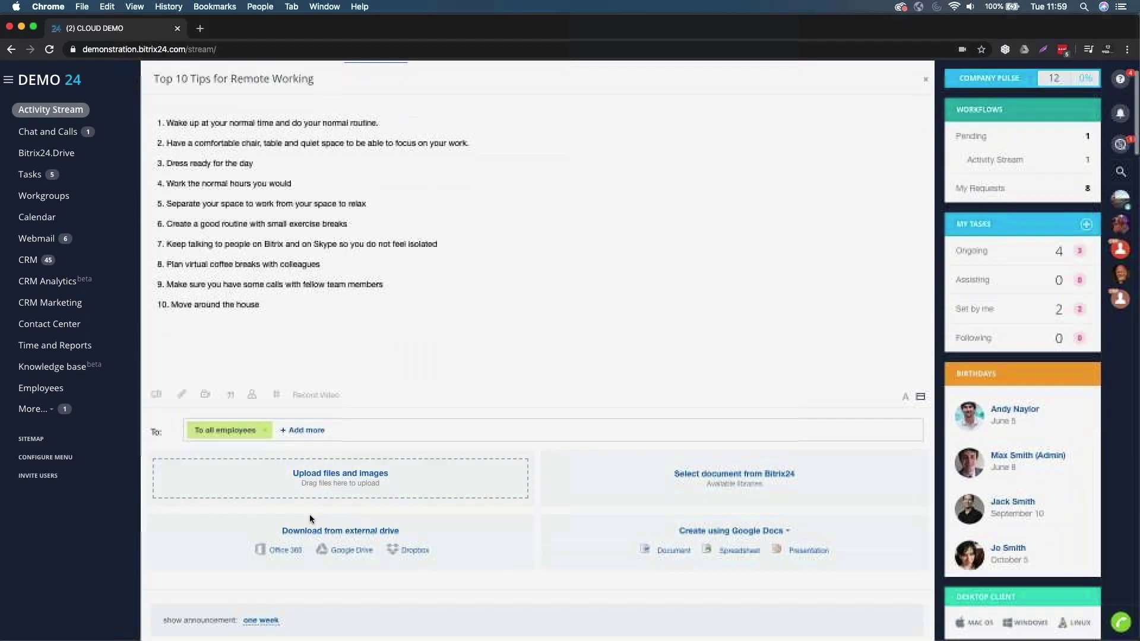
{"action": "left_click", "coordinate": [340, 473]}
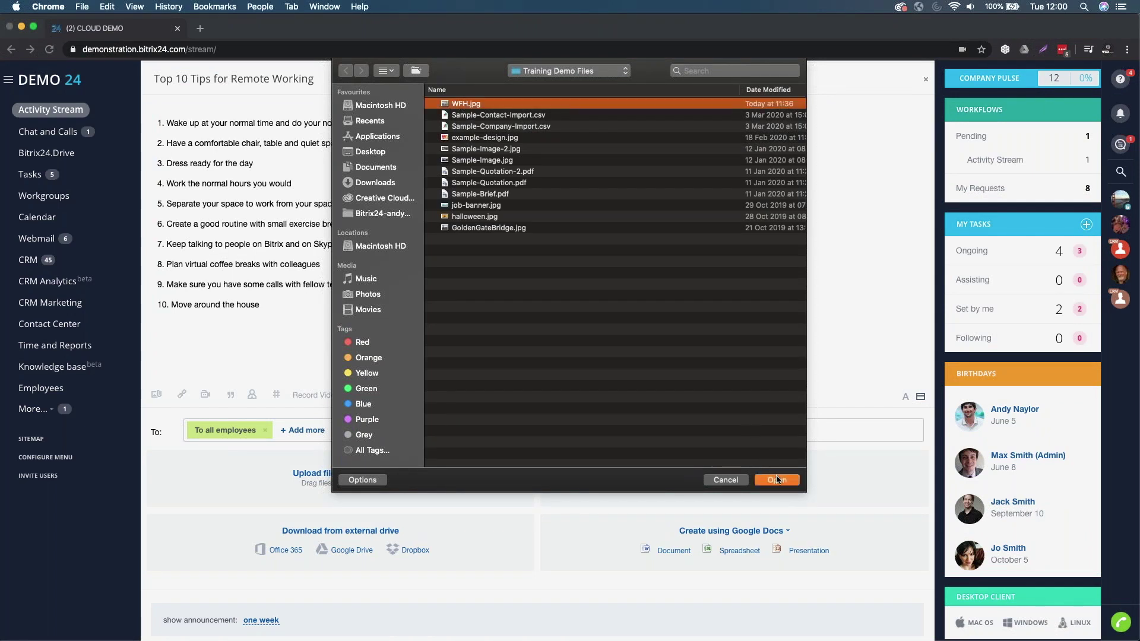
{"action": "left_click", "coordinate": [777, 480]}
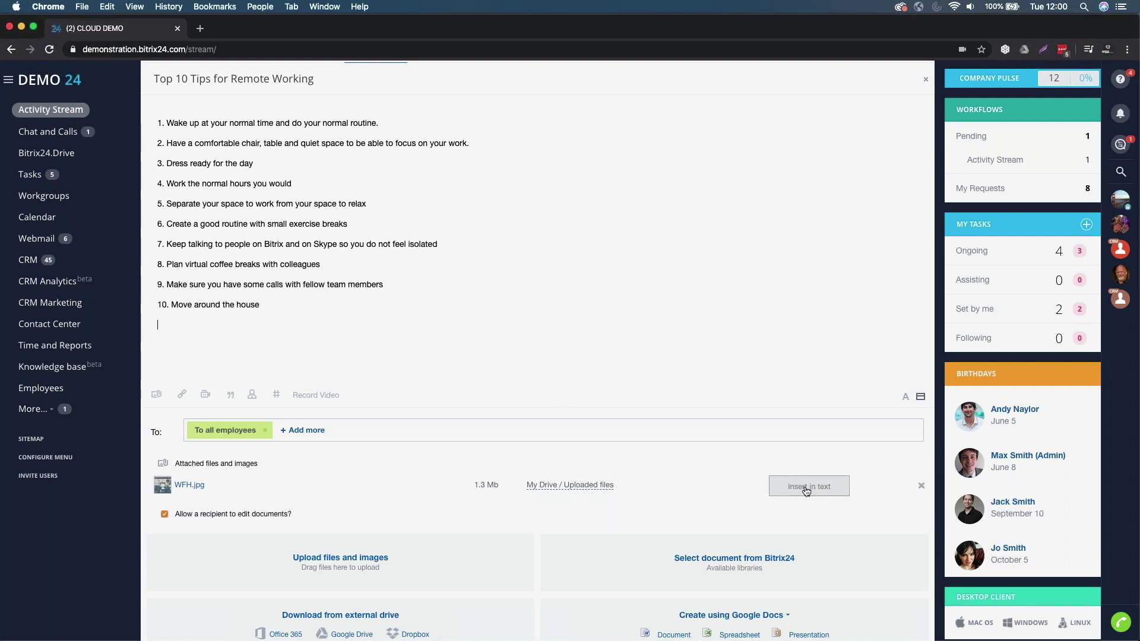
{"action": "left_click", "coordinate": [805, 490]}
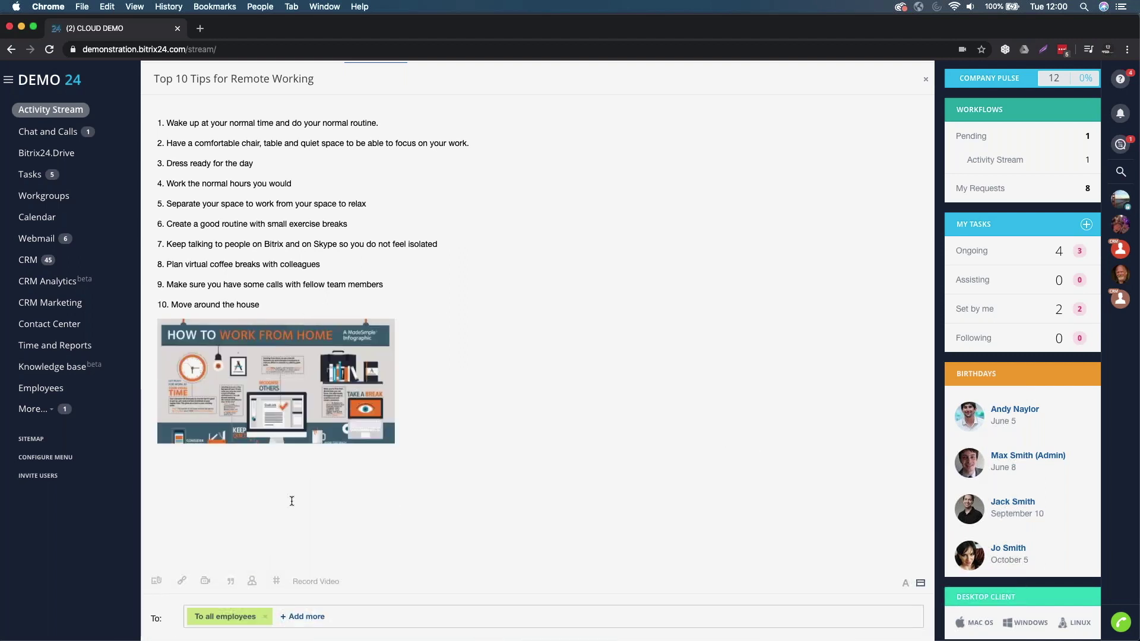
Add an empty line after tip 10 above the infographic and collapse the attached-files panel
{"action": "left_click", "coordinate": [291, 305]}
{"action": "key", "text": "Return"}
{"action": "scroll", "coordinate": [299, 309], "scroll_direction": "down", "scroll_amount": 5}
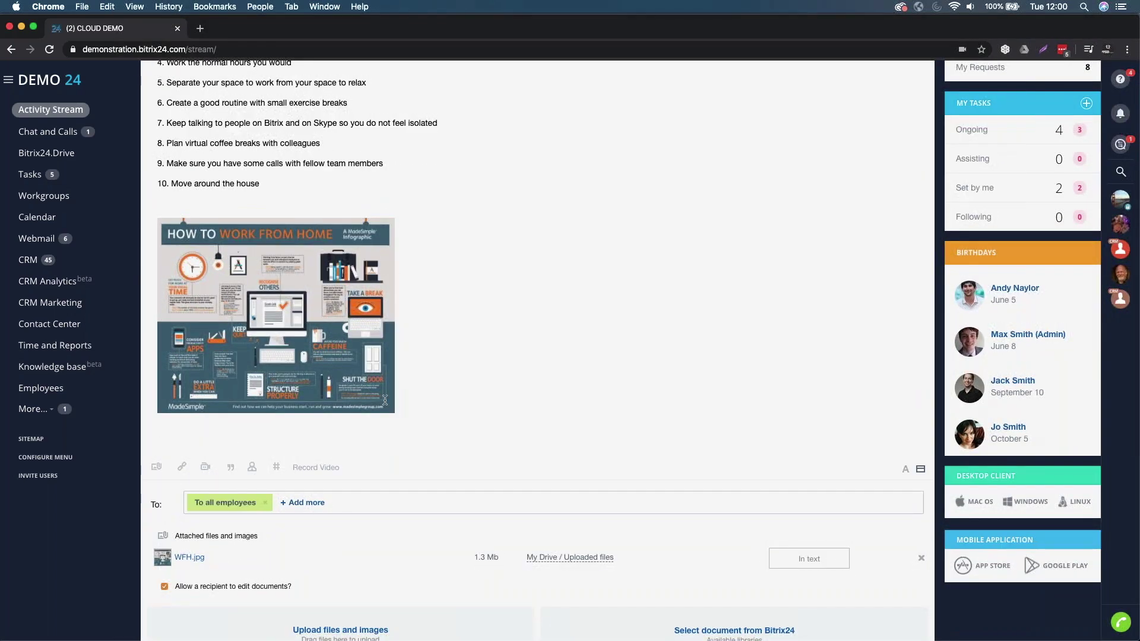
{"action": "scroll", "coordinate": [379, 398], "scroll_direction": "down", "scroll_amount": 5}
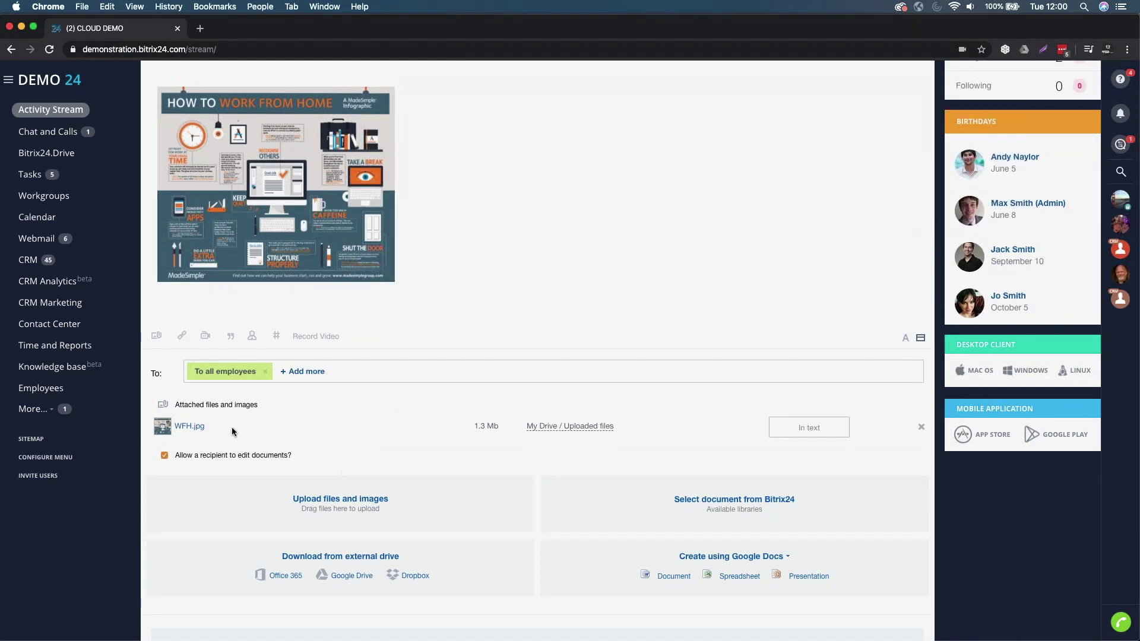
{"action": "left_click", "coordinate": [156, 335]}
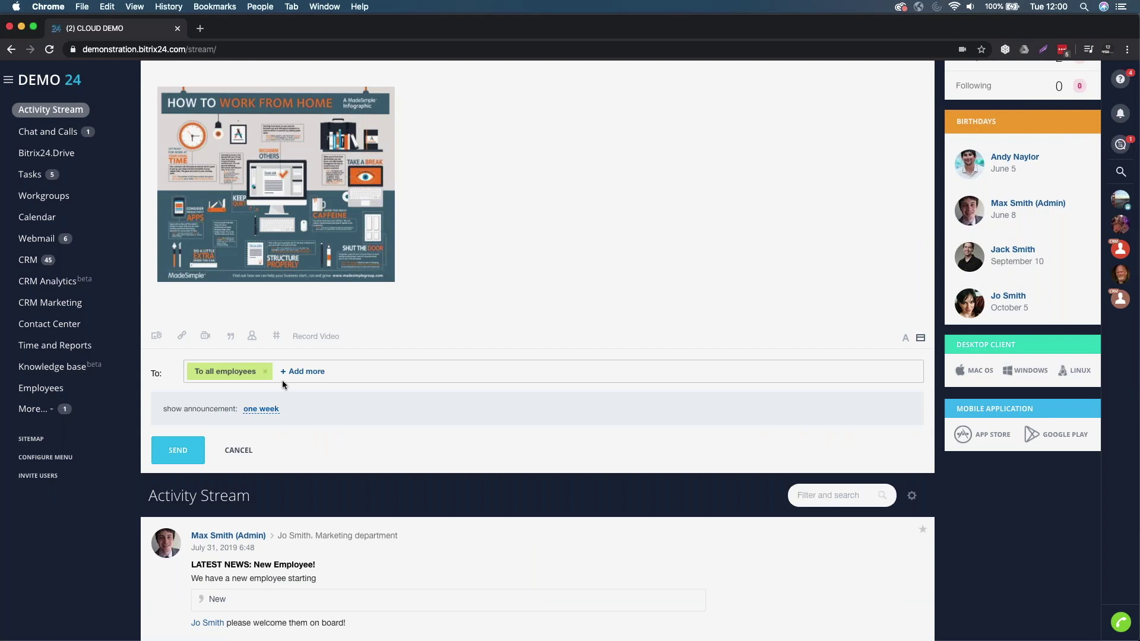
Add Accounts Department as a recipient, remove it again, and send the announcement to all employees
{"action": "scroll", "coordinate": [282, 380], "scroll_direction": "up", "scroll_amount": 3}
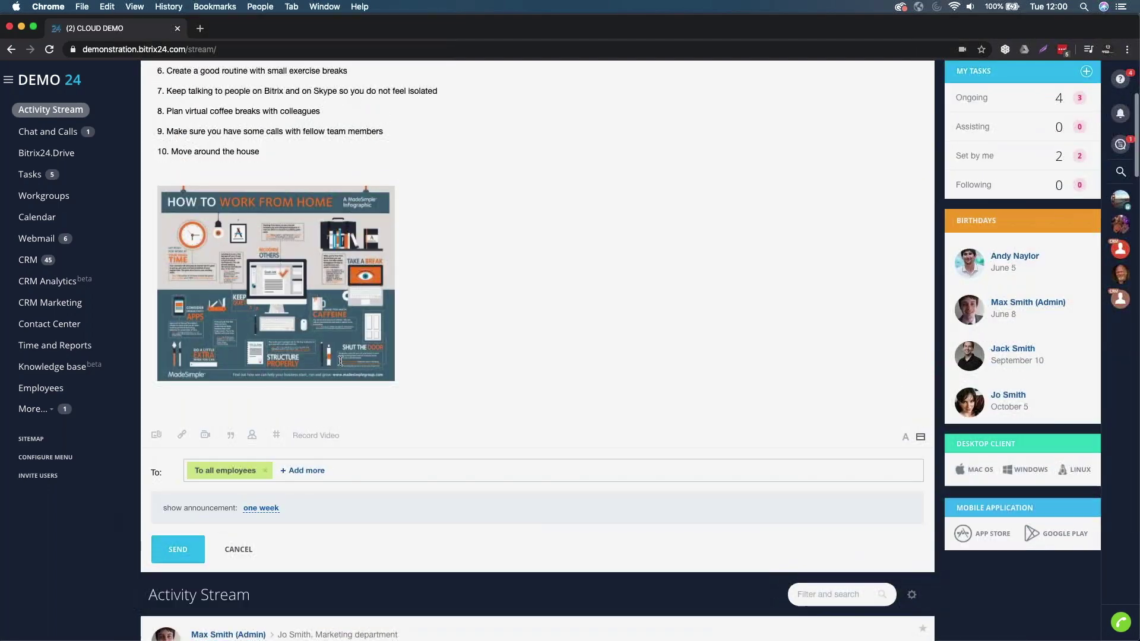
{"action": "scroll", "coordinate": [380, 421], "scroll_direction": "up", "scroll_amount": 1}
{"action": "scroll", "coordinate": [389, 463], "scroll_direction": "down", "scroll_amount": 3}
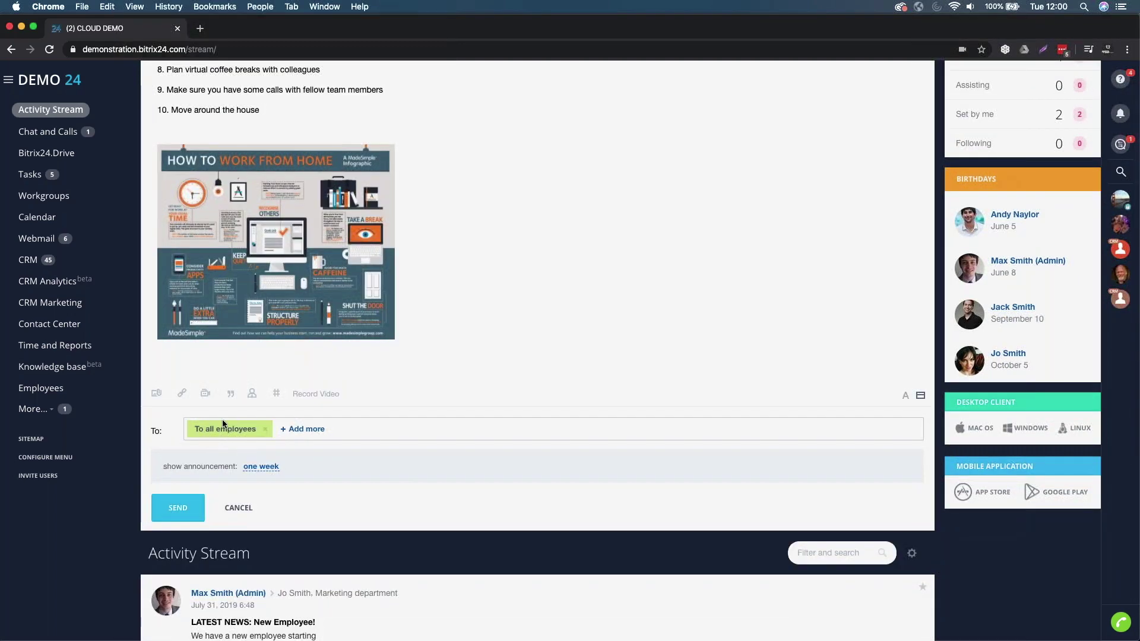
{"action": "left_click", "coordinate": [305, 429]}
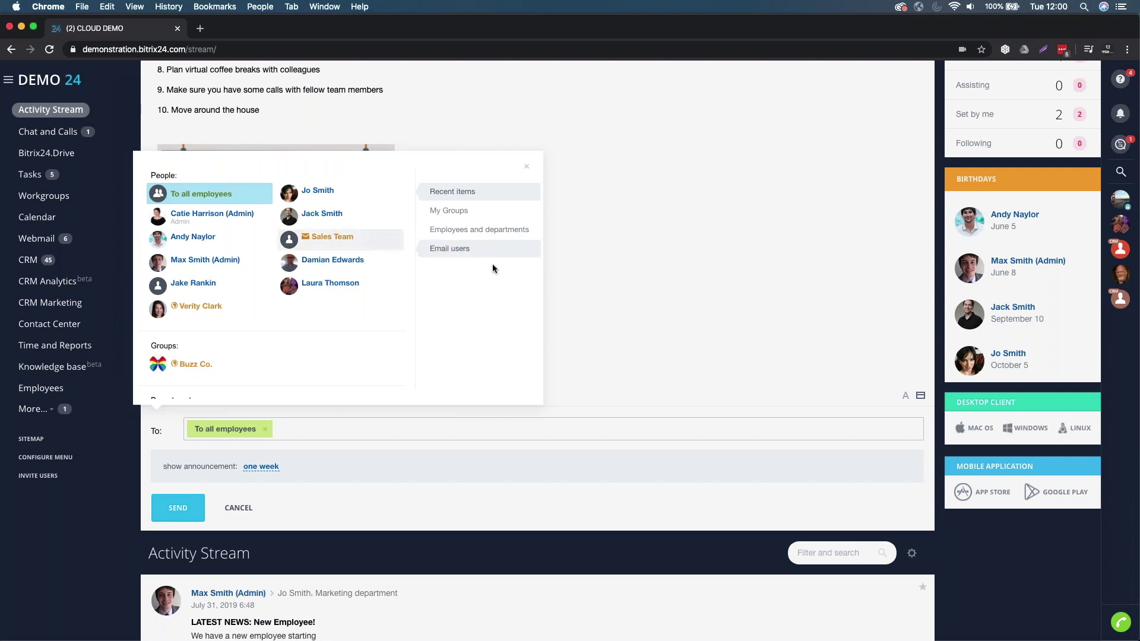
{"action": "left_click", "coordinate": [488, 232]}
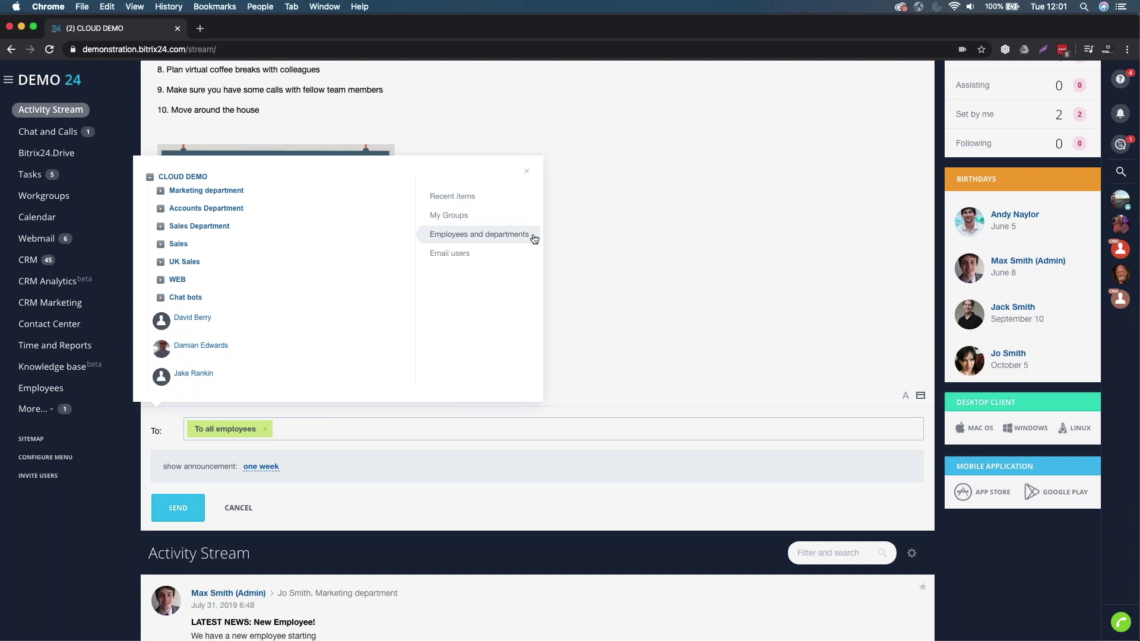
{"action": "left_click", "coordinate": [161, 209]}
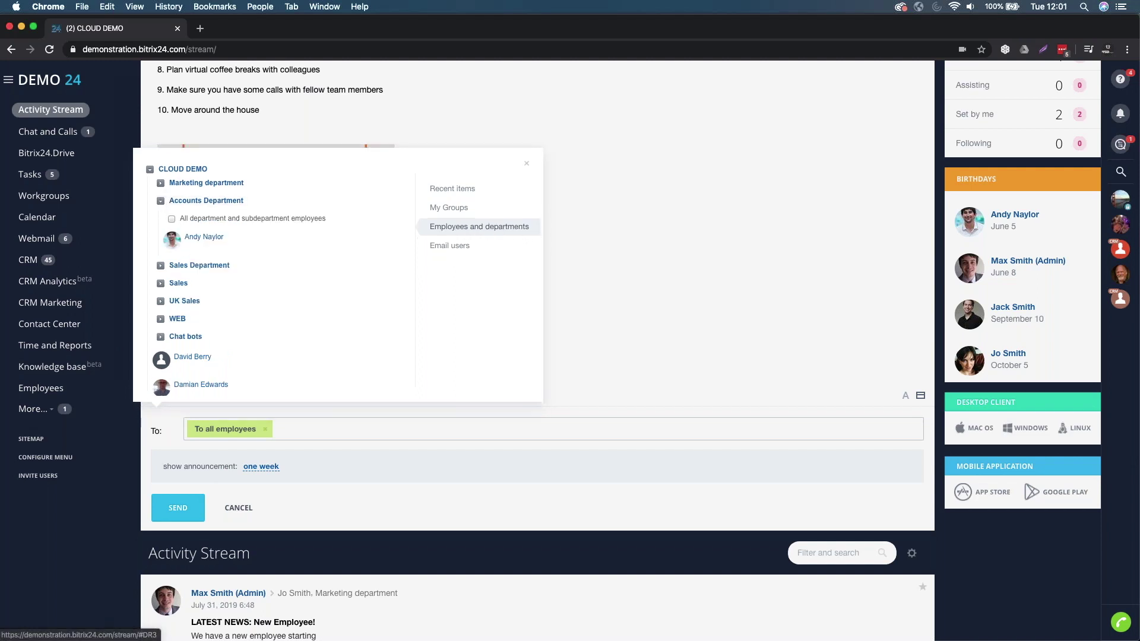
{"action": "left_click", "coordinate": [171, 219]}
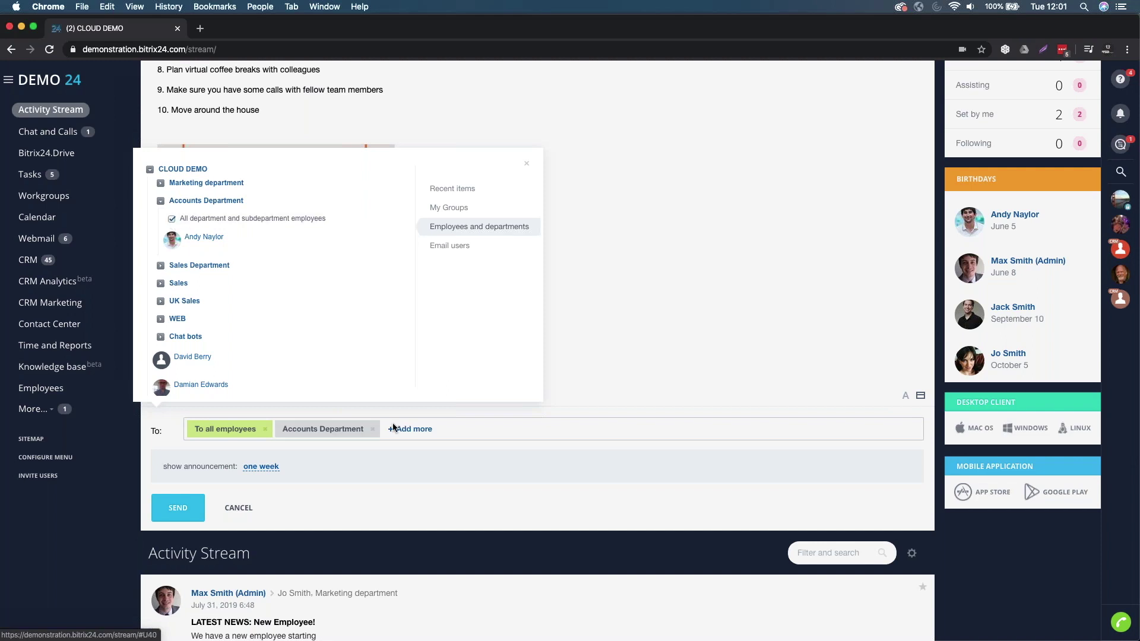
{"action": "left_click", "coordinate": [392, 463]}
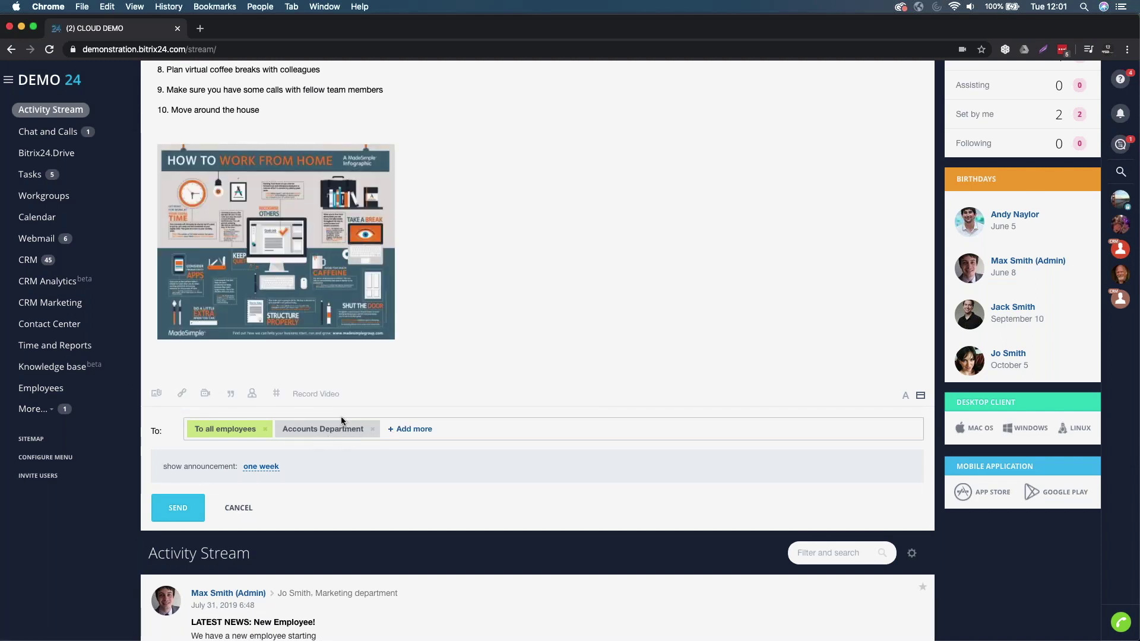
{"action": "left_click", "coordinate": [372, 429]}
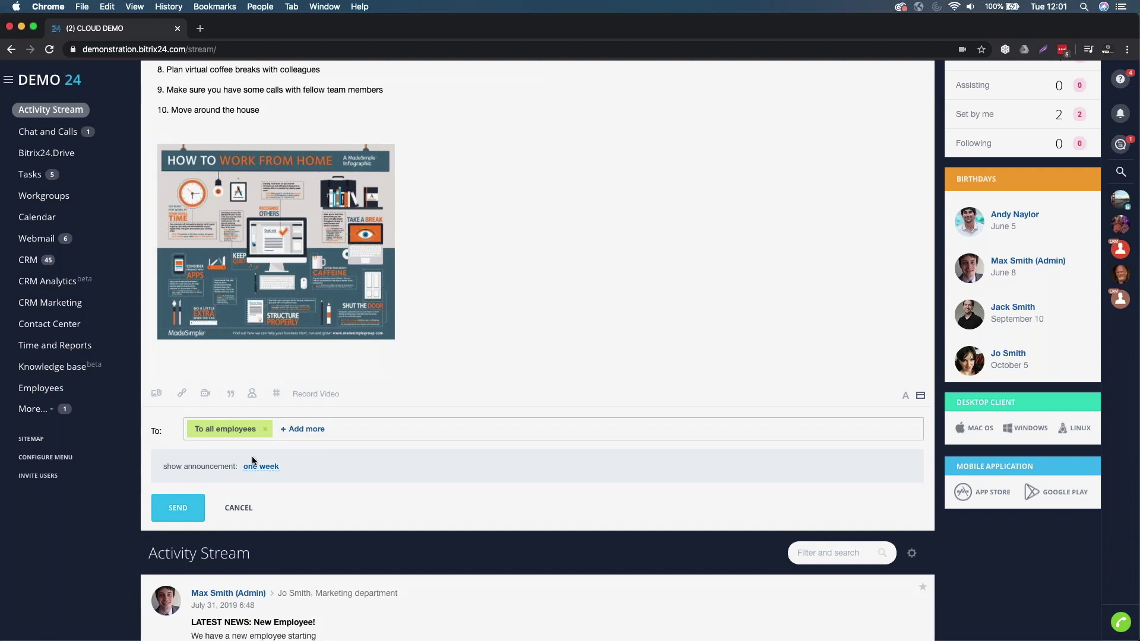
{"action": "left_click", "coordinate": [185, 512]}
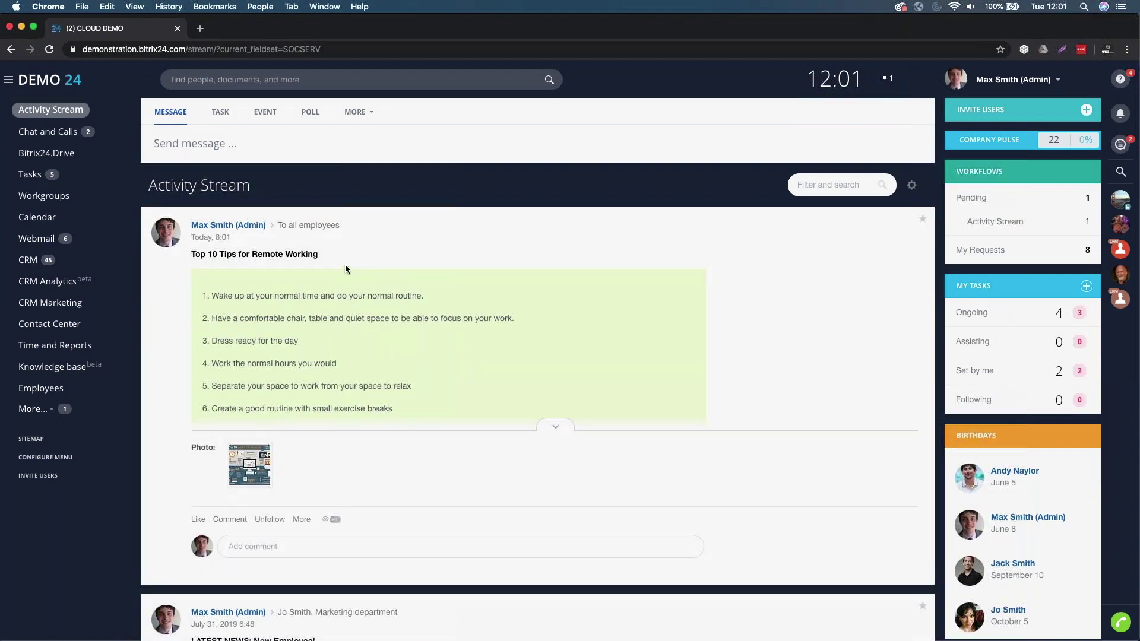
Expand the new Top 10 Tips post and scroll through all ten tips and the infographic
{"action": "left_click", "coordinate": [556, 430]}
{"action": "scroll", "coordinate": [565, 433], "scroll_direction": "down", "scroll_amount": 3}
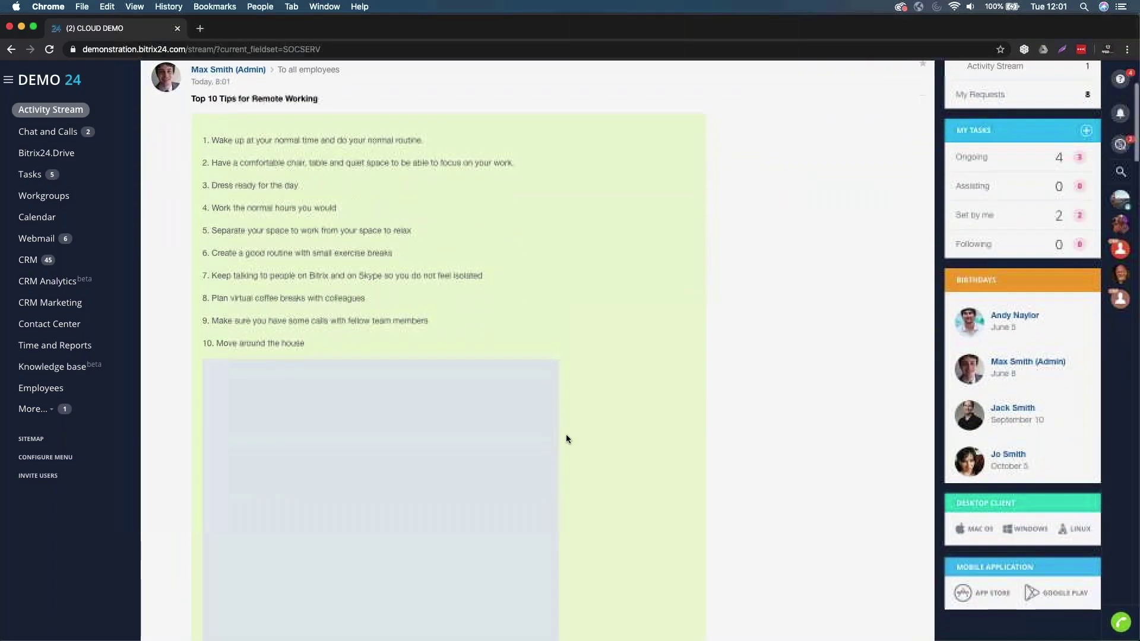
{"action": "scroll", "coordinate": [565, 434], "scroll_direction": "down", "scroll_amount": 3}
{"action": "scroll", "coordinate": [508, 158], "scroll_direction": "up", "scroll_amount": 3}
{"action": "scroll", "coordinate": [508, 158], "scroll_direction": "down", "scroll_amount": 3}
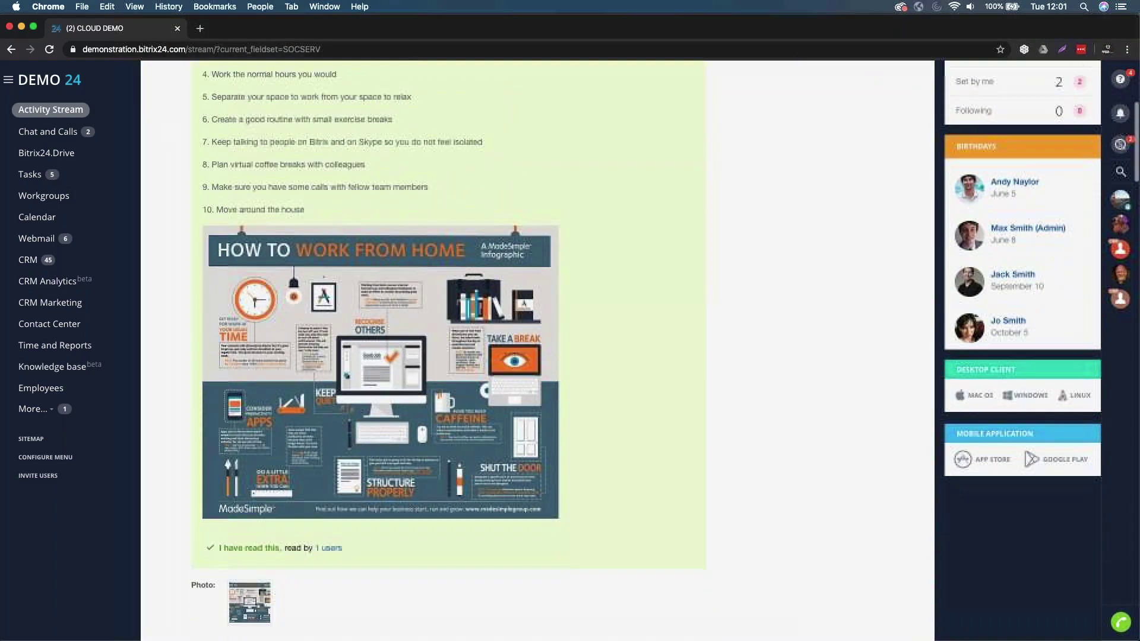
{"action": "scroll", "coordinate": [508, 158], "scroll_direction": "up", "scroll_amount": 5}
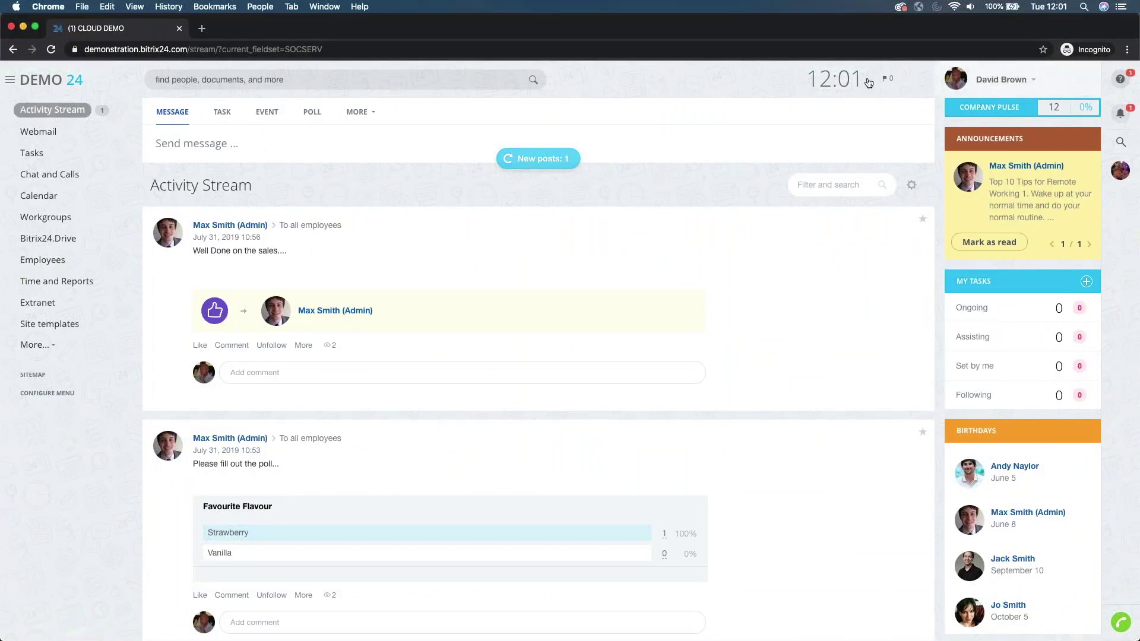
Load the new post into the second employee's feed and expand it to read the tips and infographic
{"action": "left_click", "coordinate": [541, 160]}
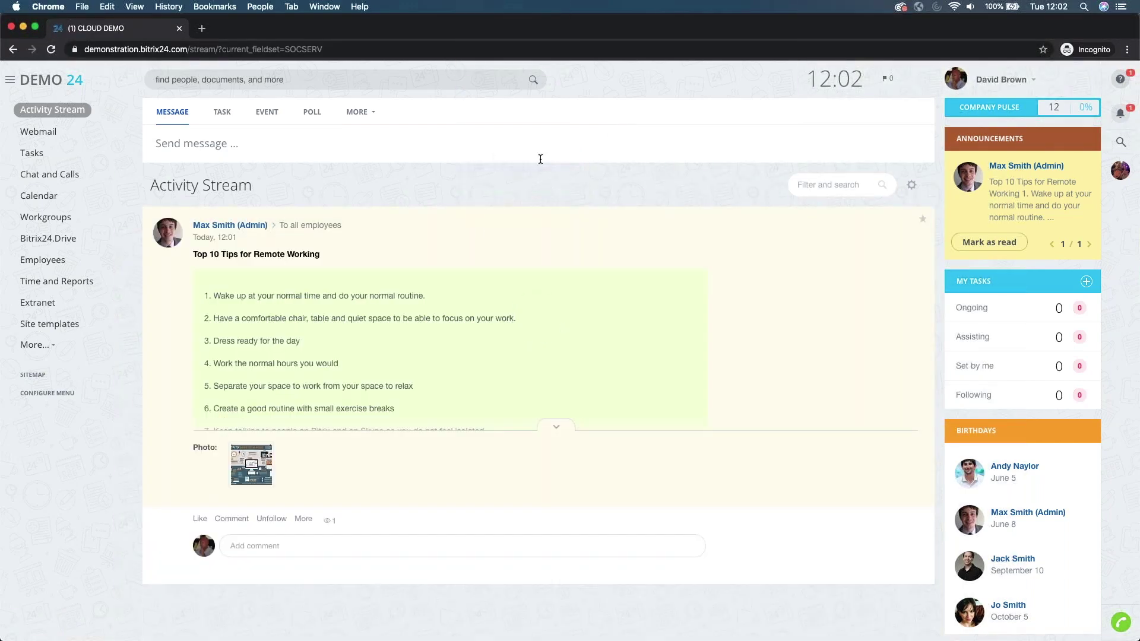
{"action": "left_click", "coordinate": [555, 426]}
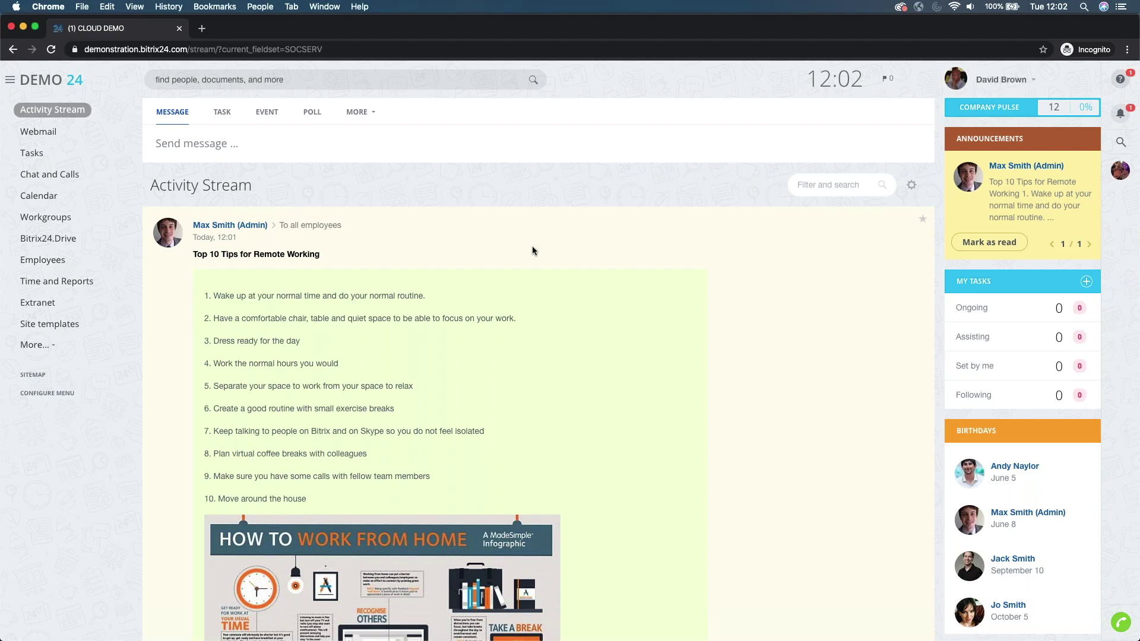
{"action": "scroll", "coordinate": [532, 245], "scroll_direction": "down", "scroll_amount": 2}
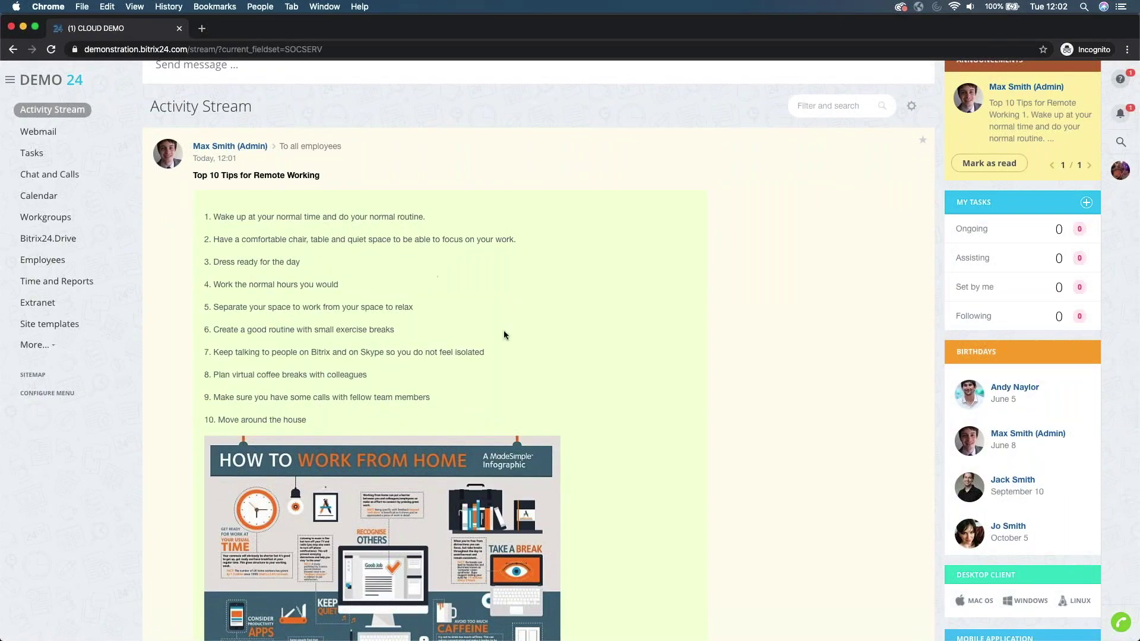
{"action": "scroll", "coordinate": [504, 335], "scroll_direction": "up", "scroll_amount": 1}
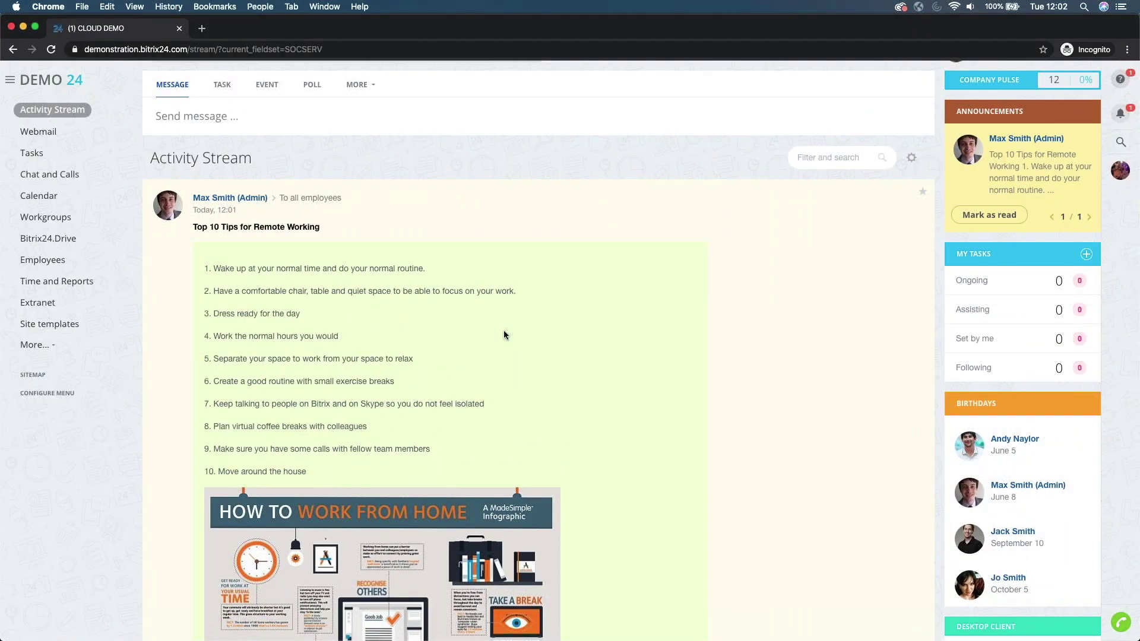
{"action": "scroll", "coordinate": [503, 335], "scroll_direction": "down", "scroll_amount": 2}
{"action": "scroll", "coordinate": [503, 334], "scroll_direction": "up", "scroll_amount": 1}
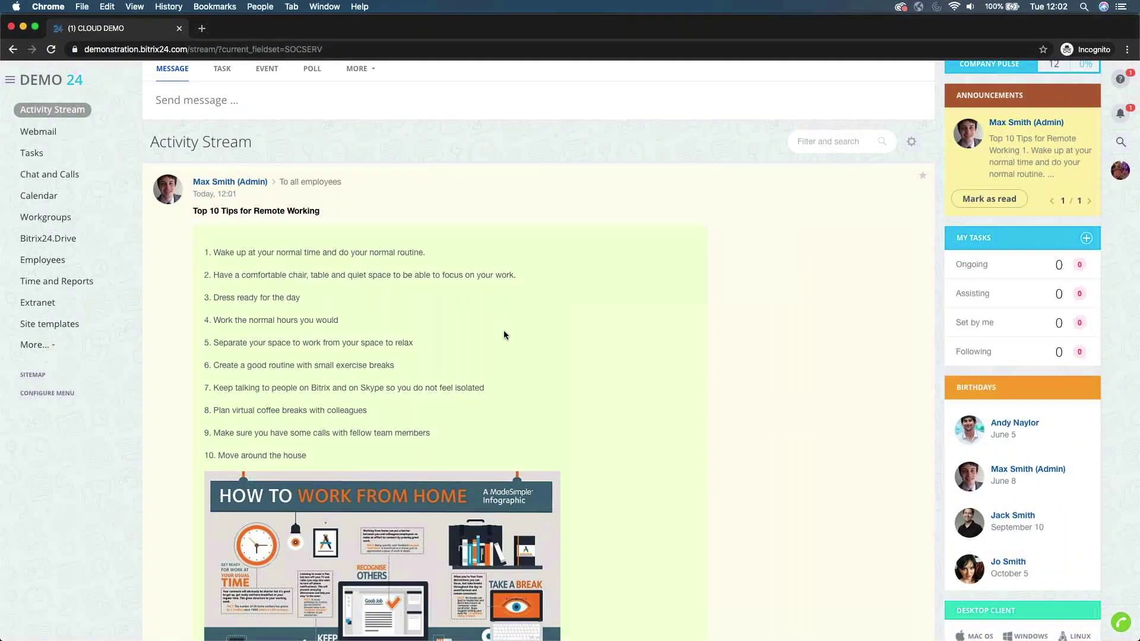
{"action": "scroll", "coordinate": [712, 273], "scroll_direction": "up", "scroll_amount": 1}
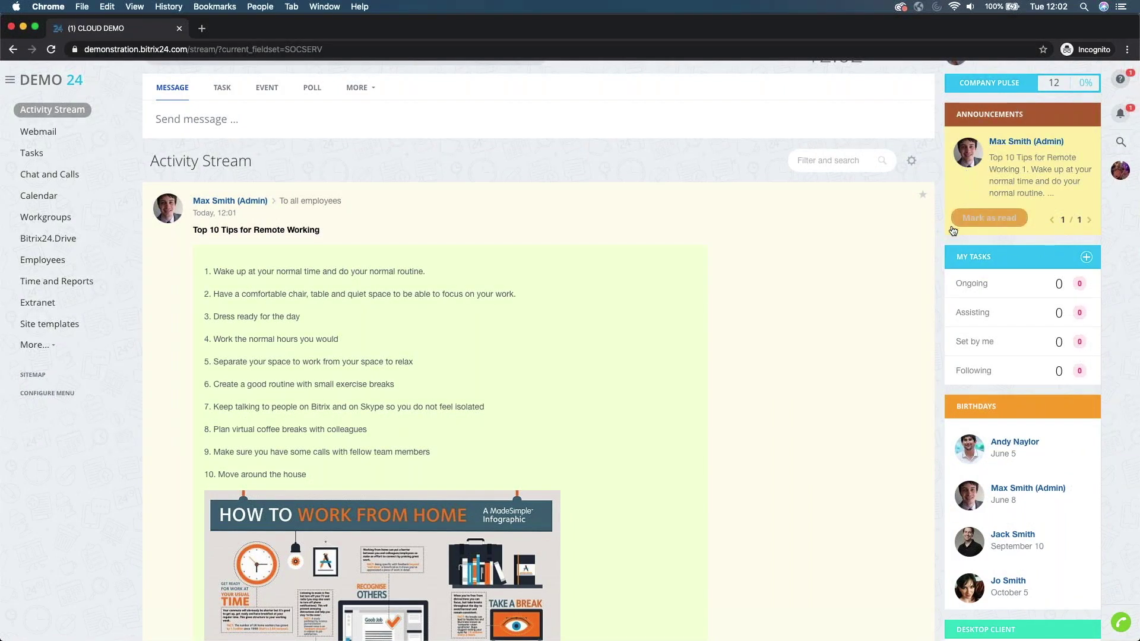
{"action": "scroll", "coordinate": [782, 261], "scroll_direction": "down", "scroll_amount": 5}
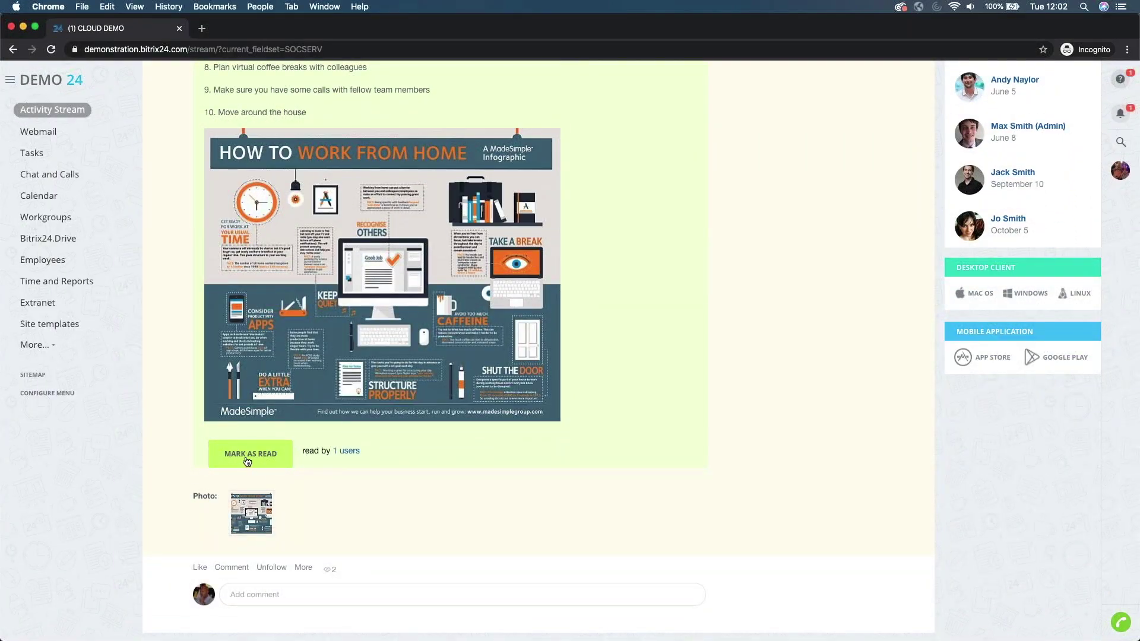
Mark the remote-working announcement as read in the Announcements panel
{"action": "scroll", "coordinate": [634, 397], "scroll_direction": "up", "scroll_amount": 1}
{"action": "scroll", "coordinate": [634, 394], "scroll_direction": "up", "scroll_amount": 6}
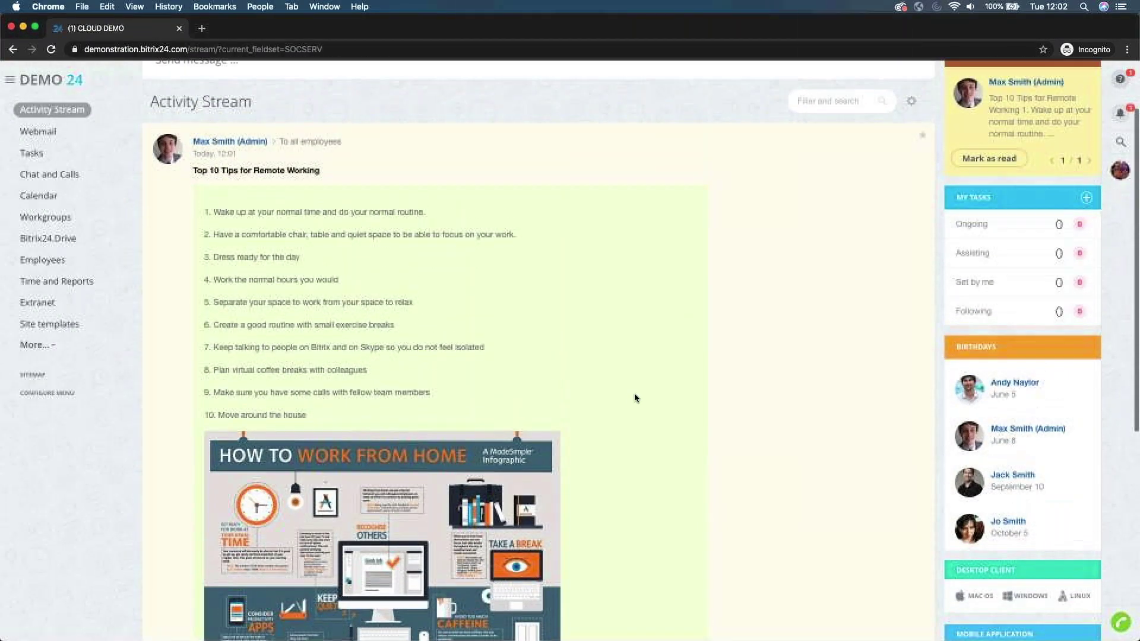
{"action": "scroll", "coordinate": [634, 394], "scroll_direction": "down", "scroll_amount": 7}
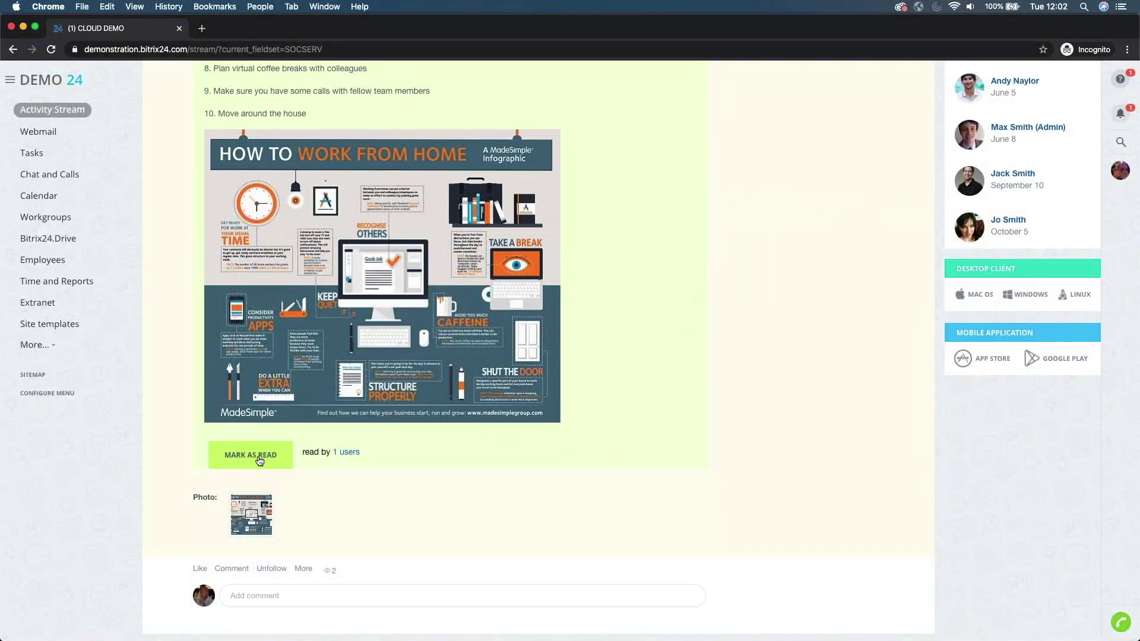
{"action": "scroll", "coordinate": [711, 454], "scroll_direction": "up", "scroll_amount": 1}
{"action": "scroll", "coordinate": [712, 458], "scroll_direction": "up", "scroll_amount": 7}
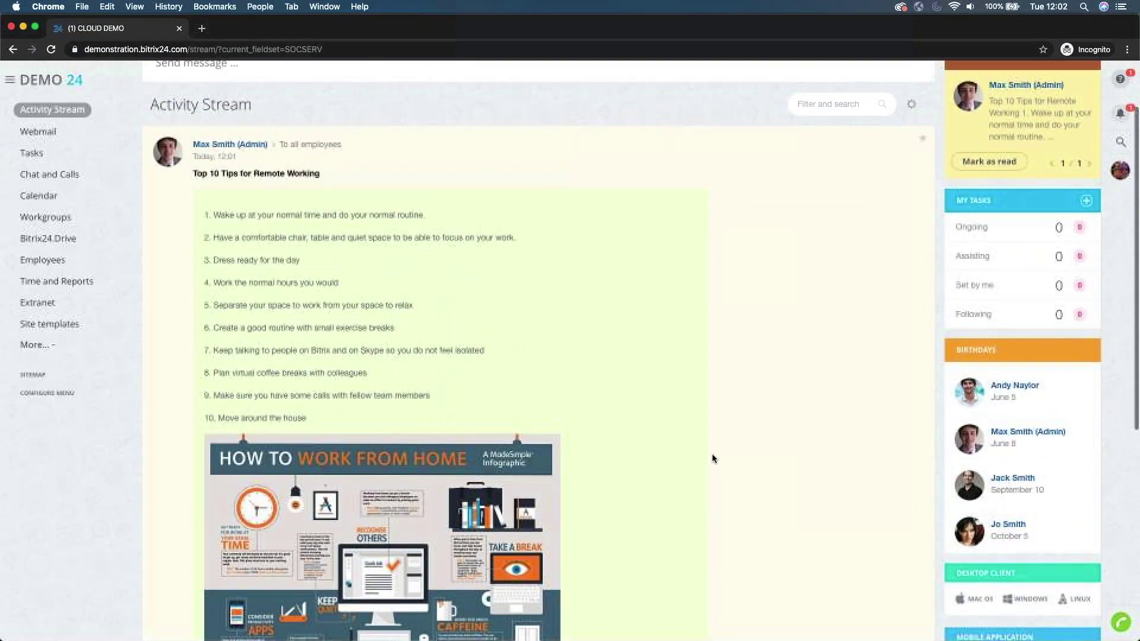
{"action": "left_click", "coordinate": [974, 252]}
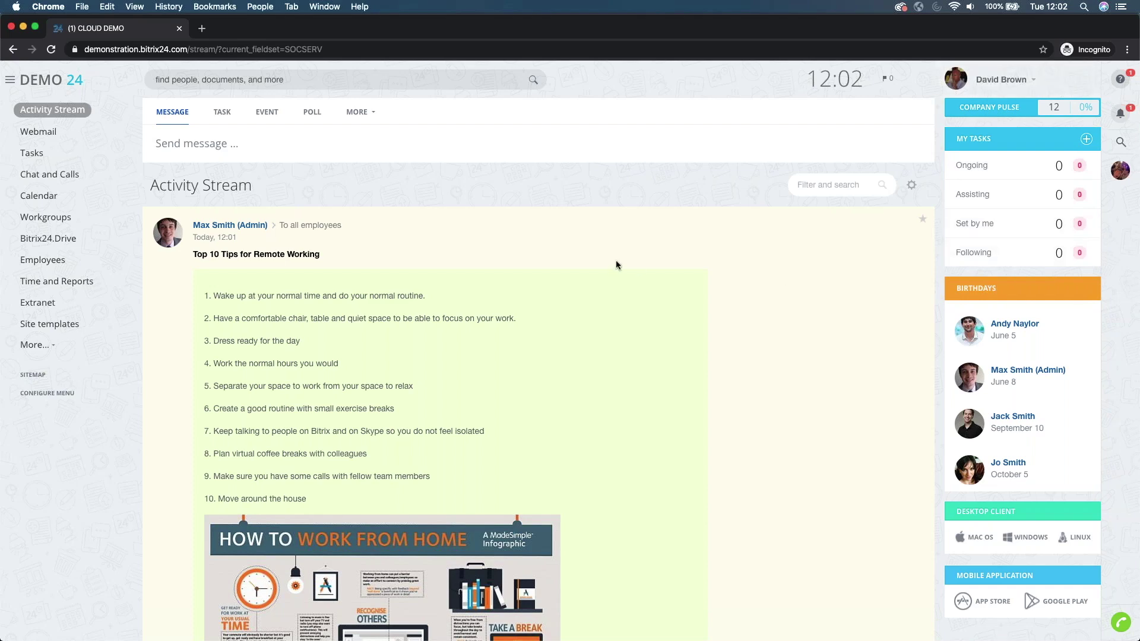
In the admin's window, reload the feed and expand the post to check it's read by 2 users
{"action": "key", "text": "ctrl+Left"}
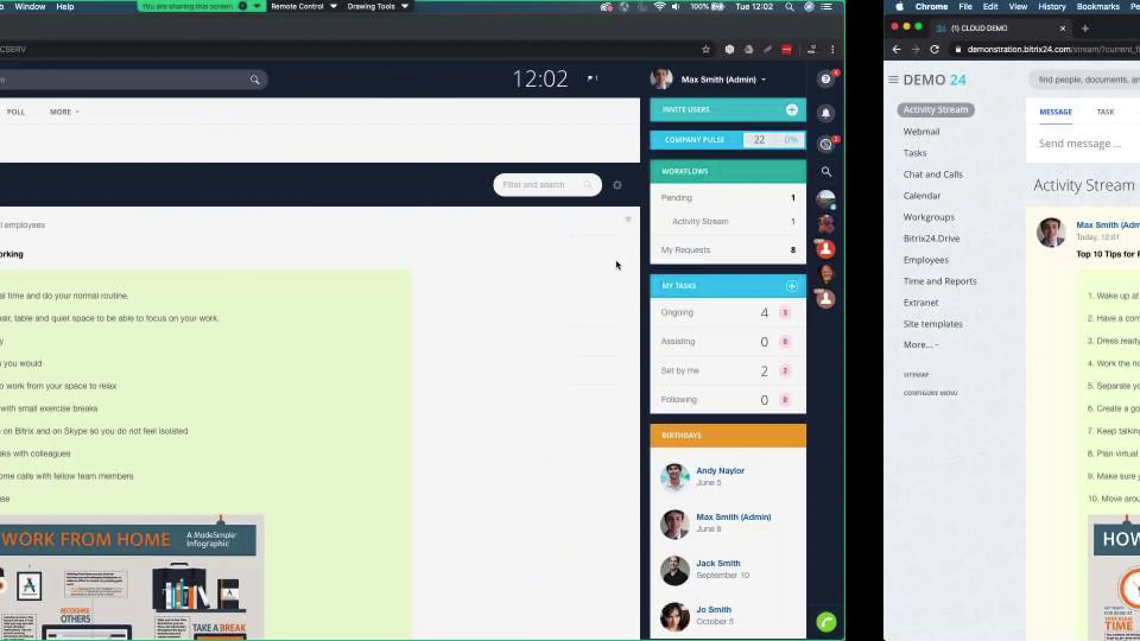
{"action": "left_click", "coordinate": [50, 50]}
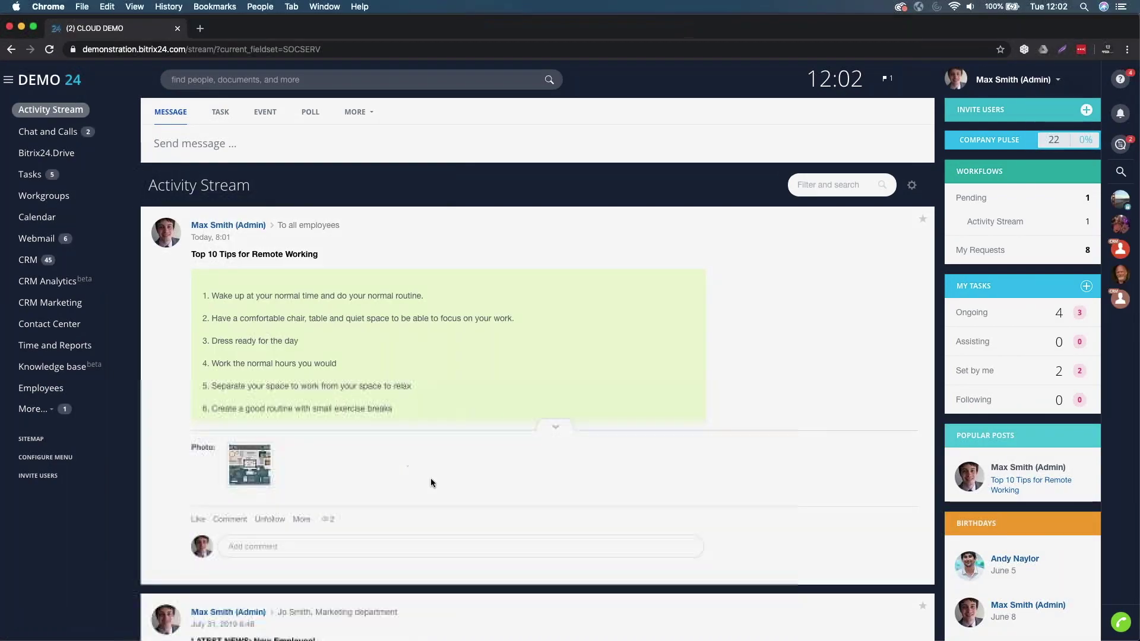
{"action": "left_click", "coordinate": [545, 427]}
{"action": "scroll", "coordinate": [332, 468], "scroll_direction": "down", "scroll_amount": 6}
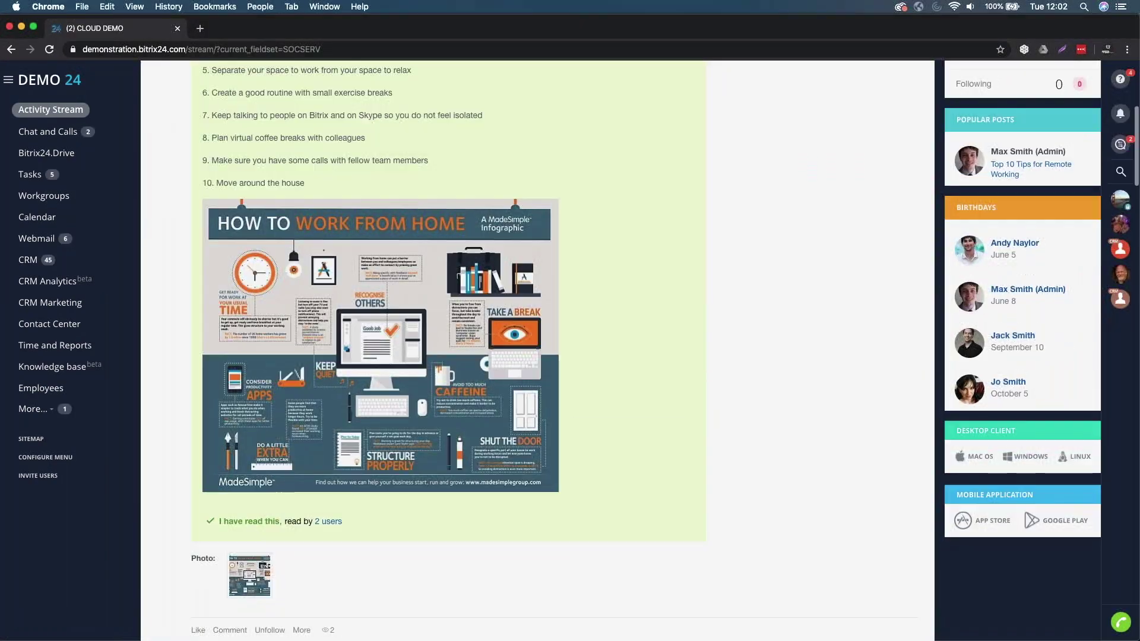
{"action": "mouse_move", "coordinate": [327, 463]}
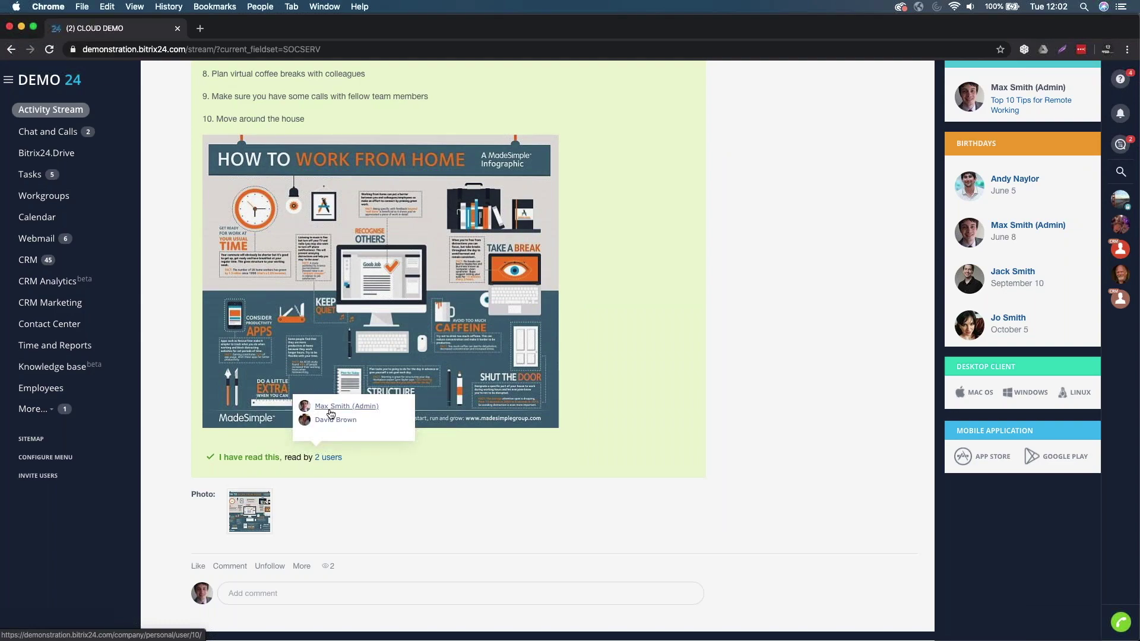
{"action": "scroll", "coordinate": [368, 468], "scroll_direction": "up", "scroll_amount": 3}
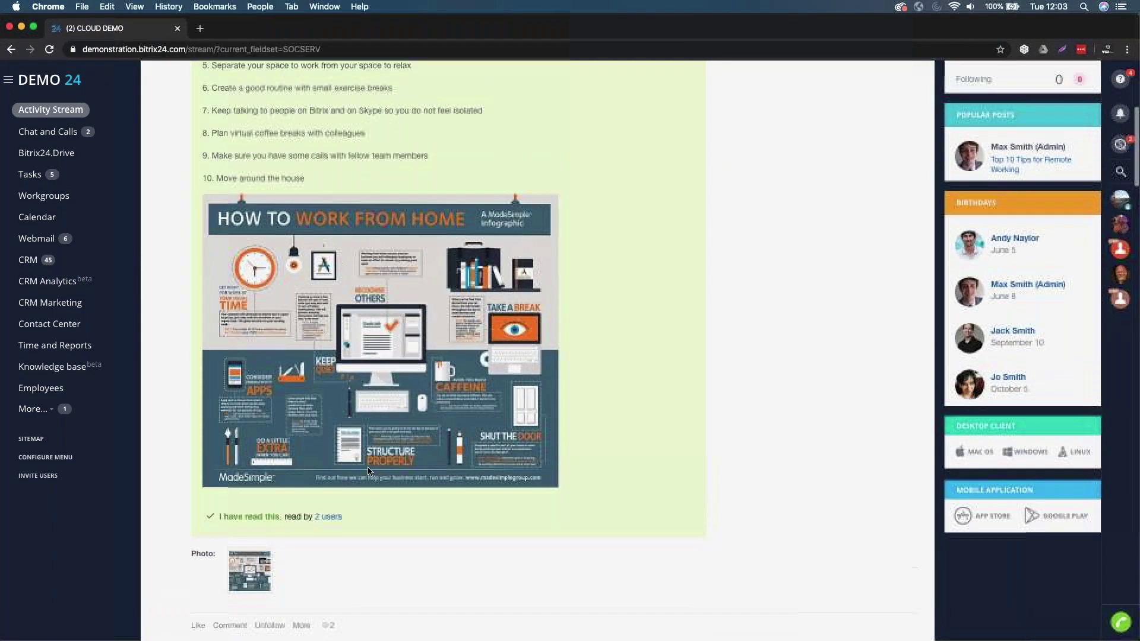
{"action": "scroll", "coordinate": [537, 350], "scroll_direction": "up", "scroll_amount": 5}
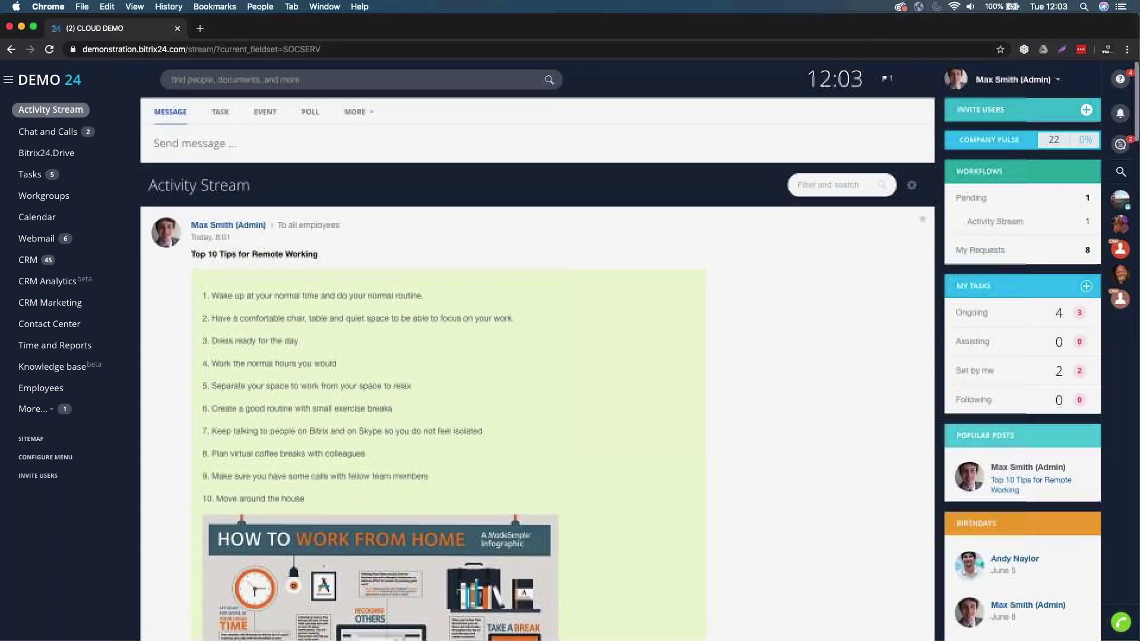